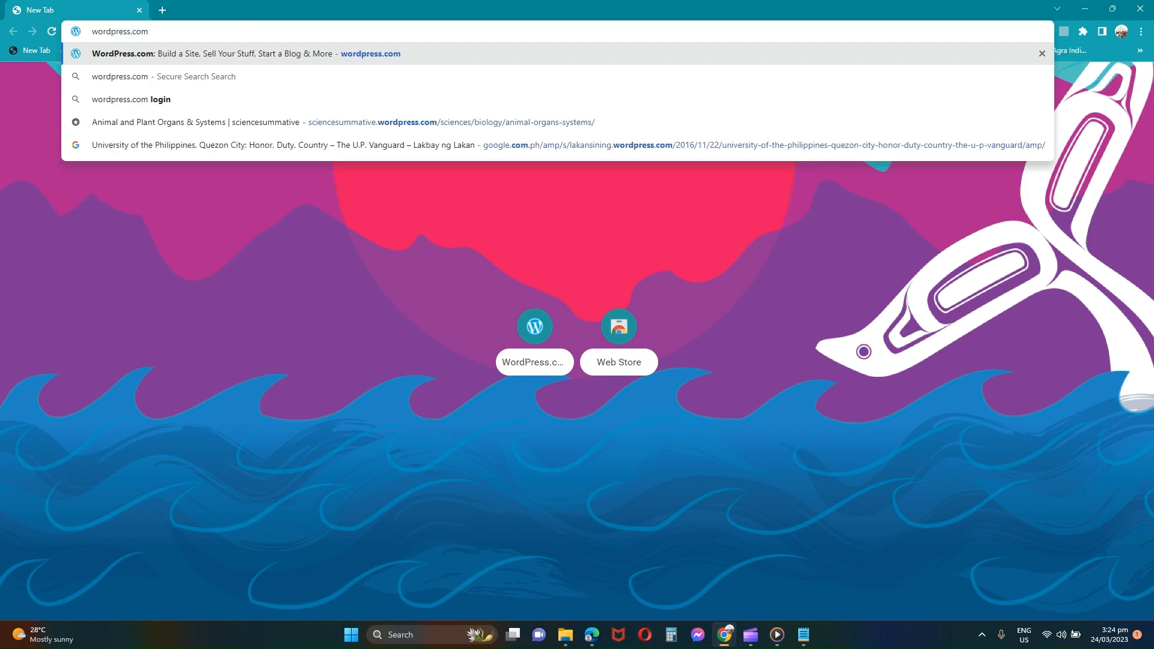
# Step: Go to wordpress.com and begin signing up with Get Started
pyautogui.press('Return')
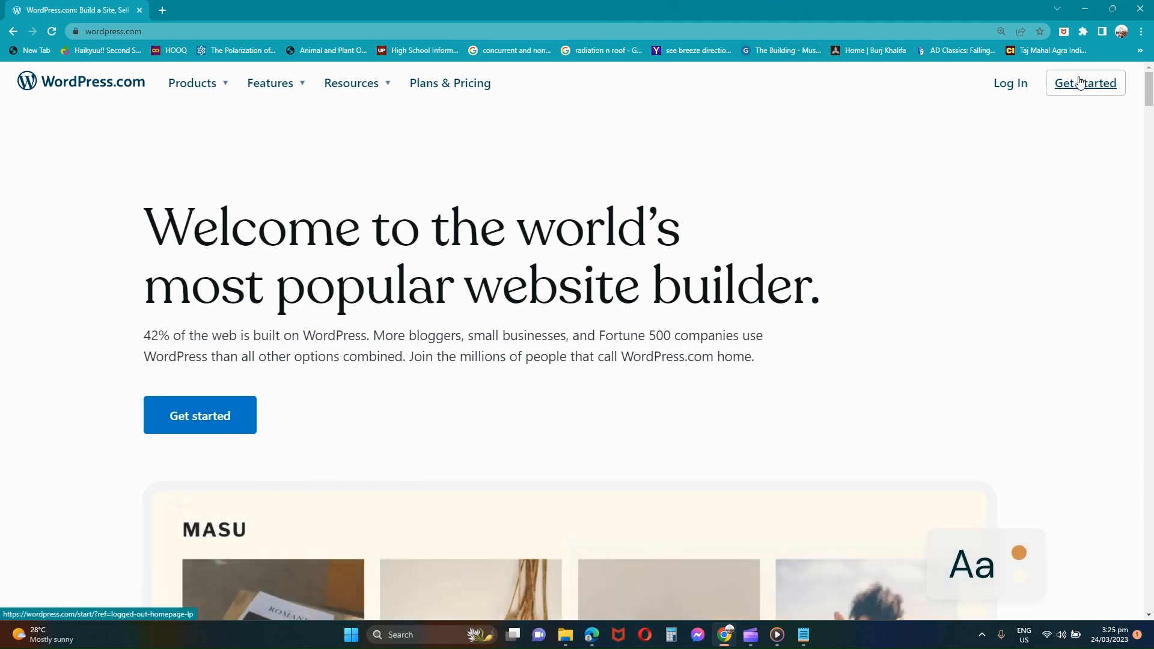
pyautogui.scroll(5, 1117, 91)
pyautogui.scroll(-5, 1118, 91)
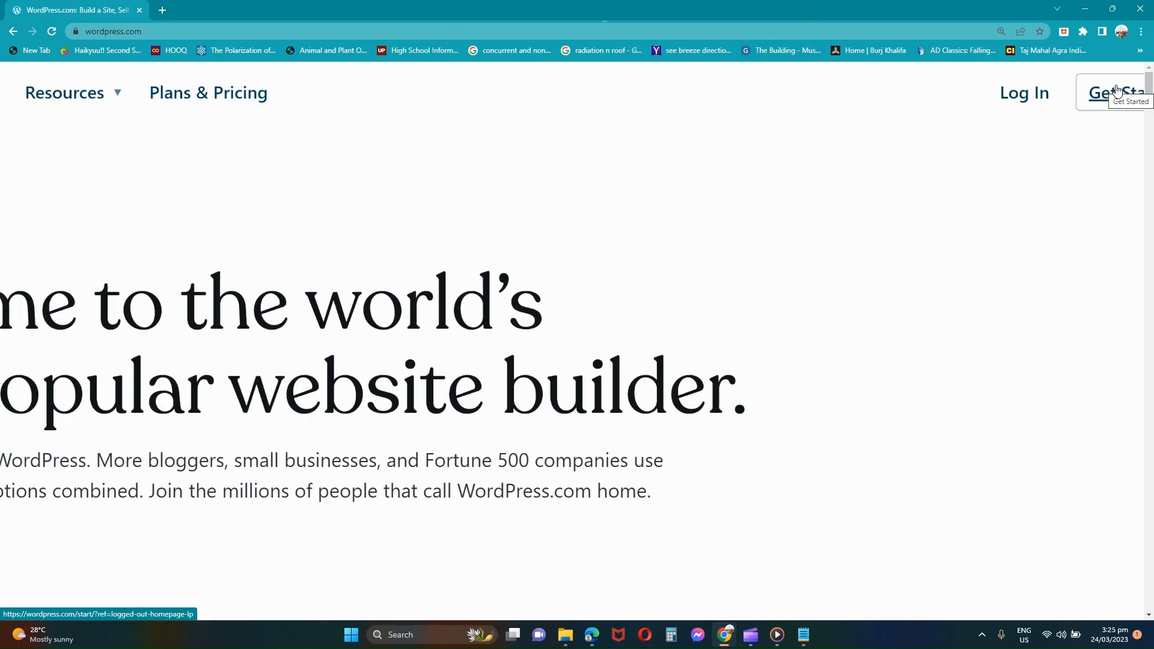
pyautogui.click(1118, 91)
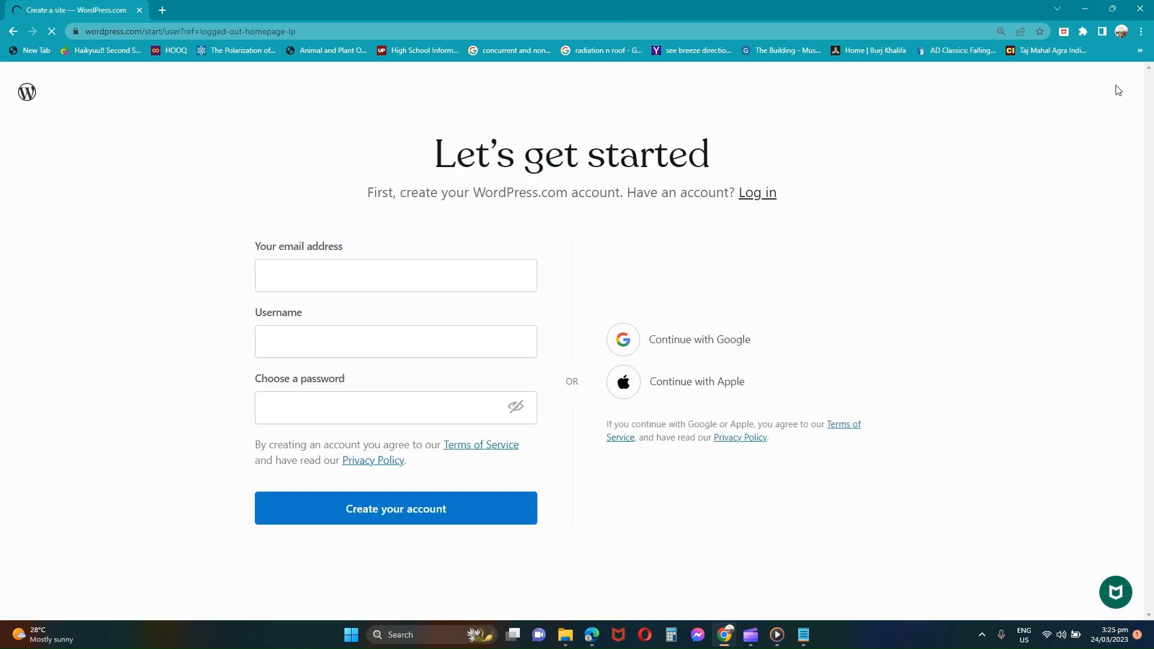
# Step: Create the account with the saved e-mail address, a chosen username and a password
pyautogui.click(465, 288)
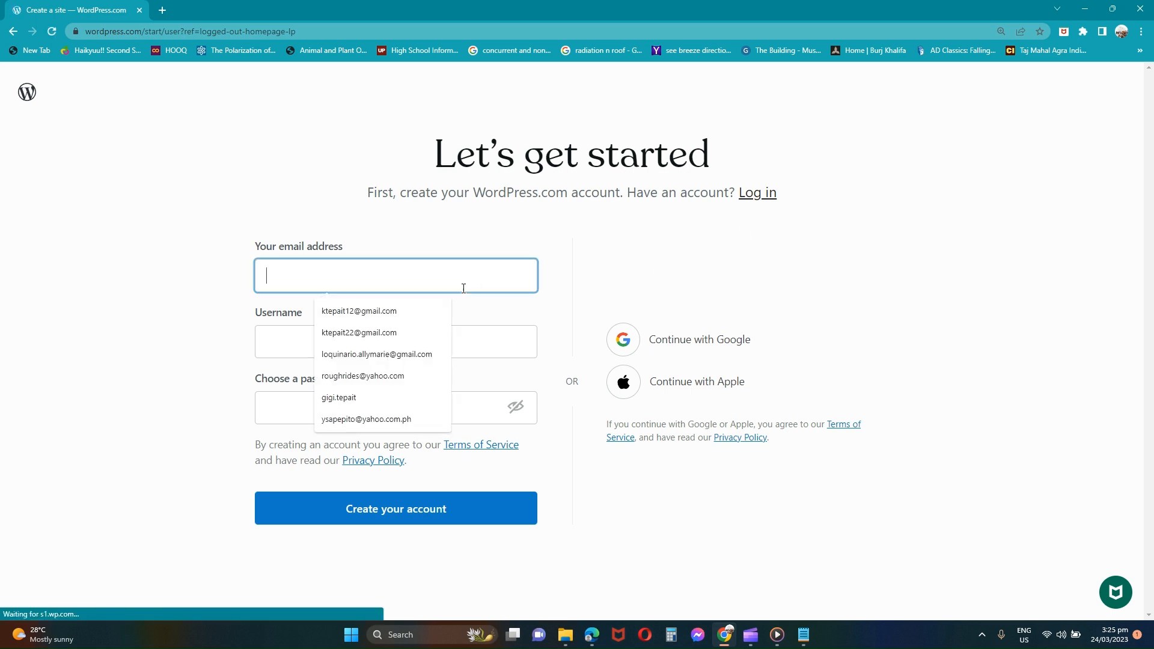
pyautogui.click(403, 334)
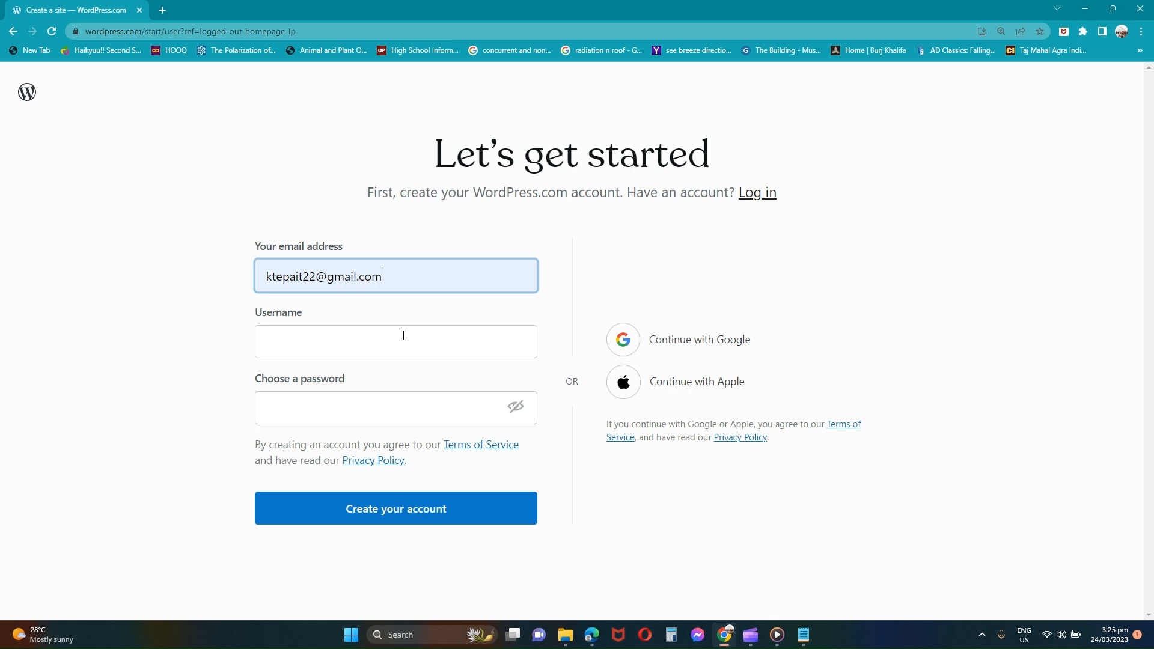
pyautogui.click(367, 341)
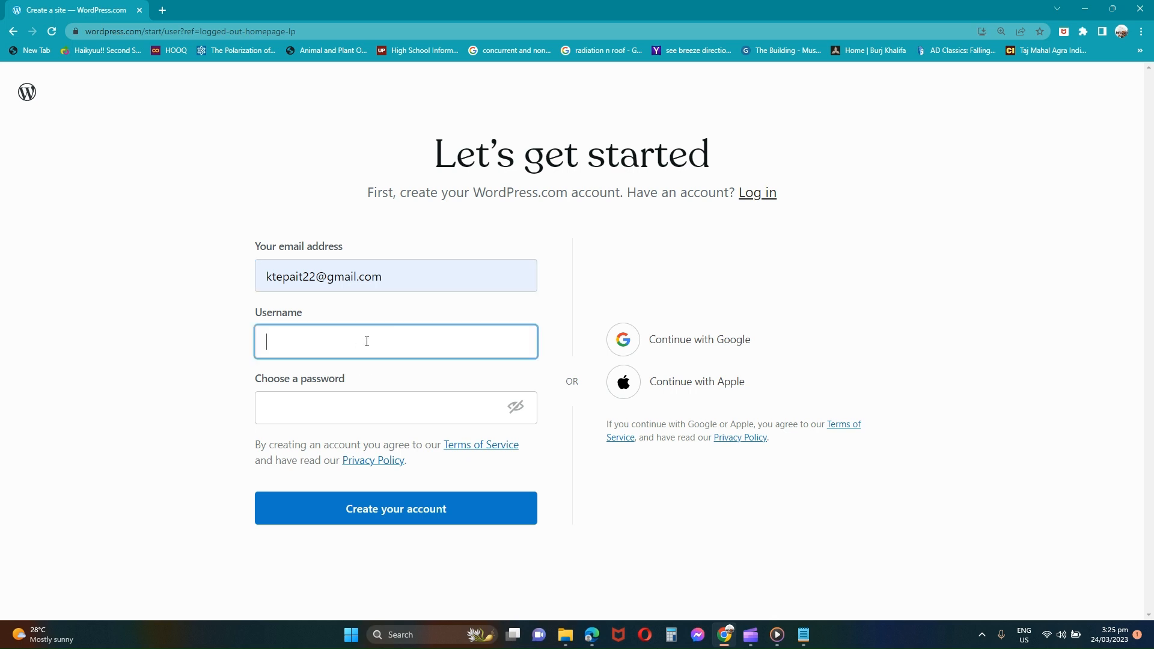
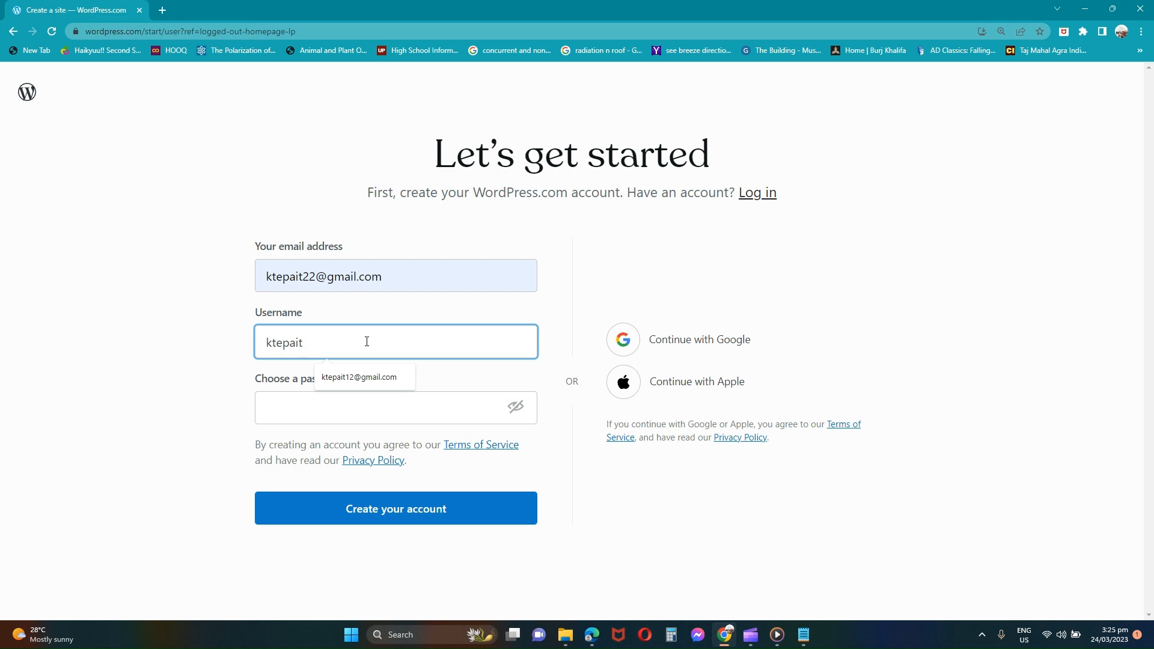
pyautogui.click(327, 417)
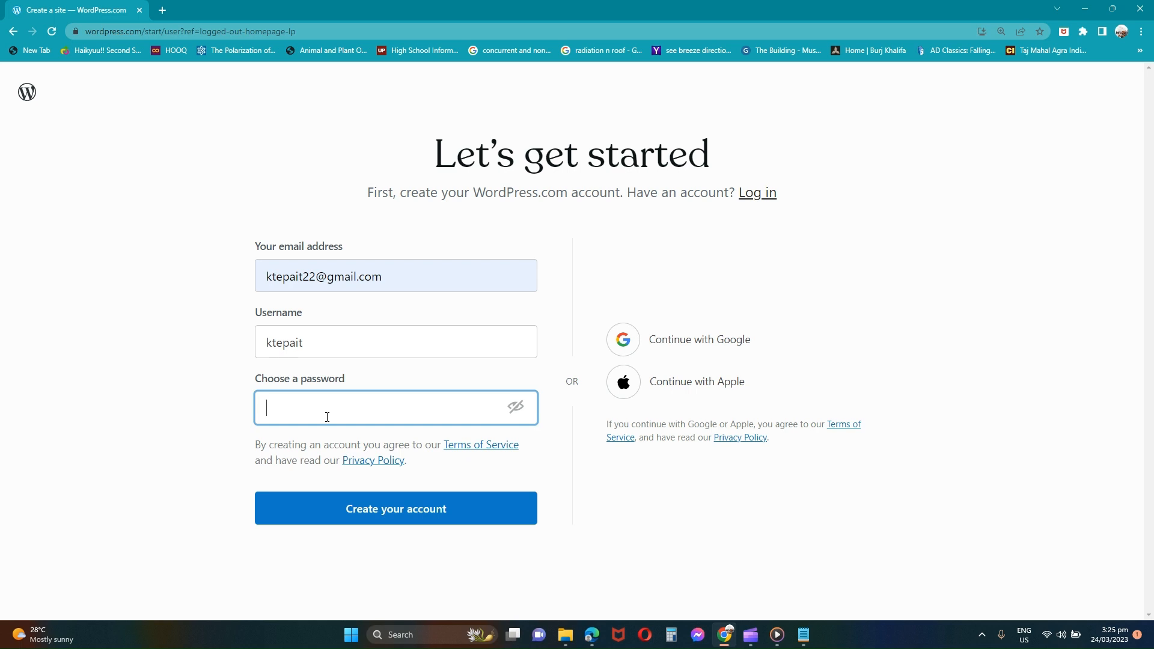
pyautogui.write('•')
pyautogui.press('BackSpace')
pyautogui.write('•••••••••')
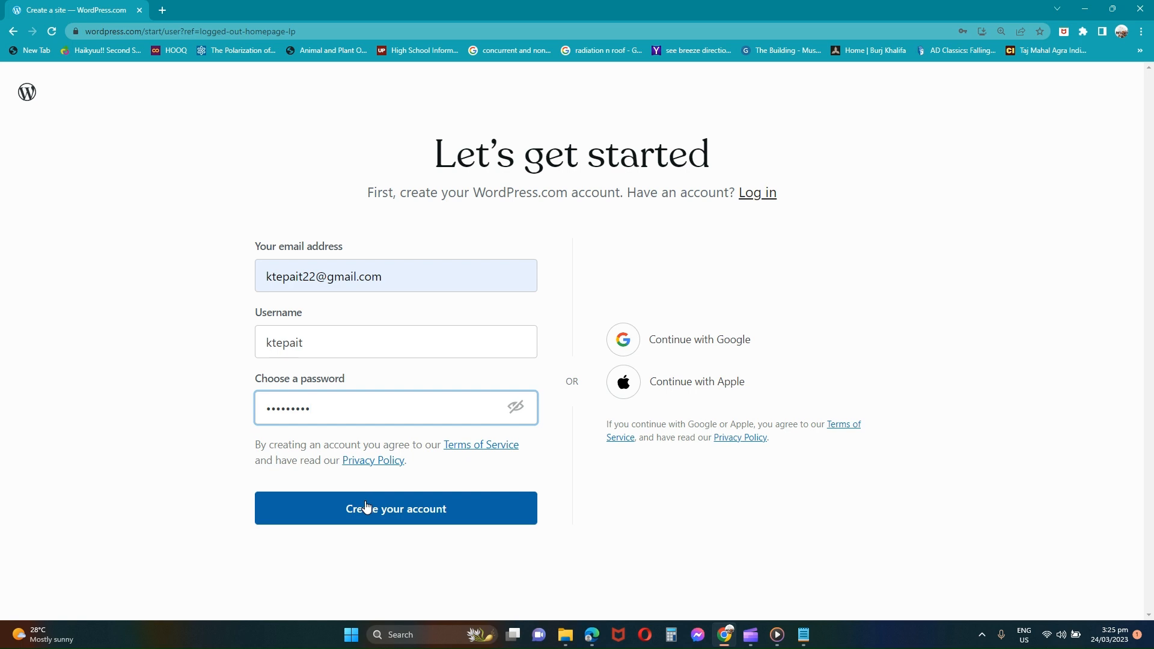
pyautogui.click(371, 512)
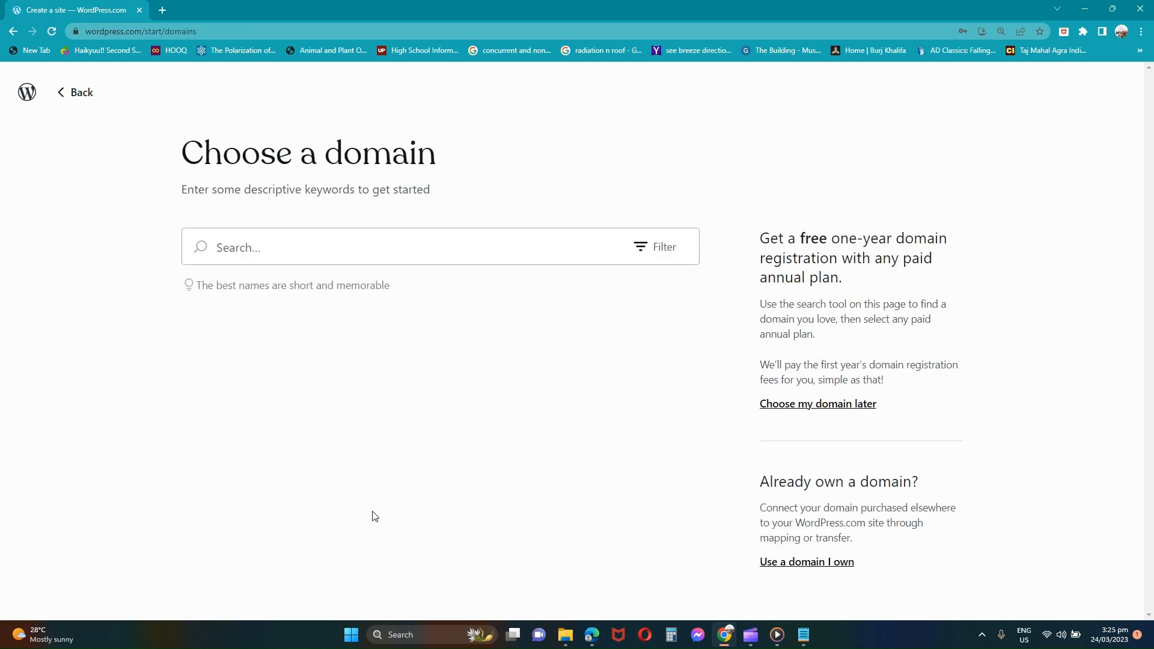
# Step: Search domains for 'art' and select the free art0176.wordpress.com address
pyautogui.write('art')
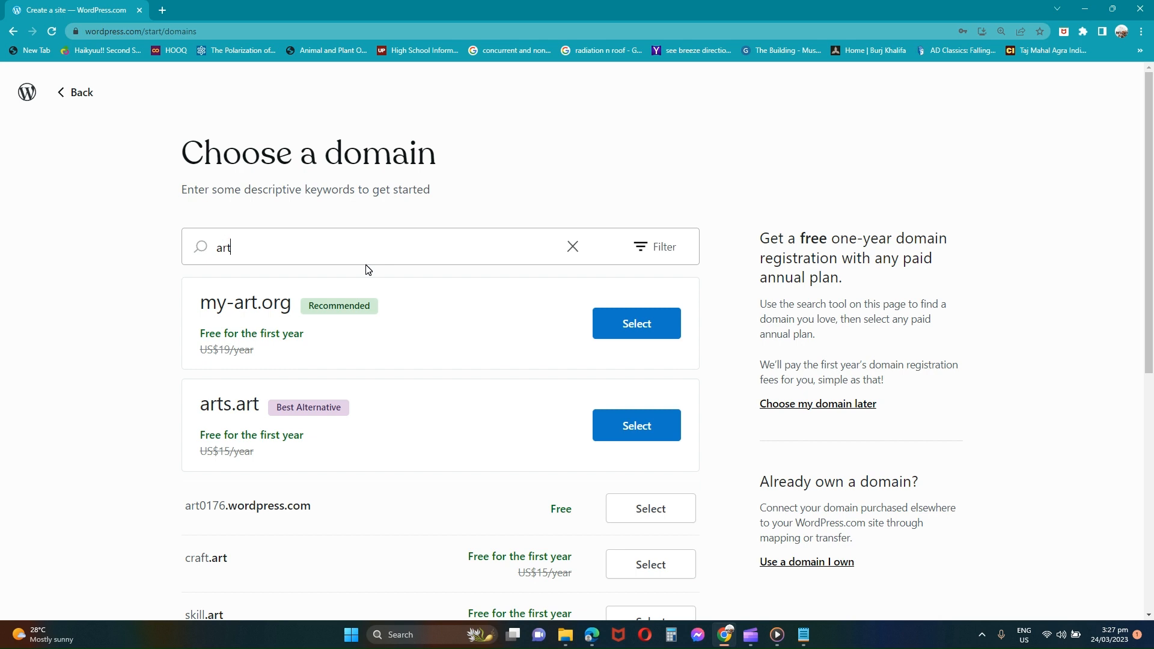
pyautogui.scroll(-2, 562, 484)
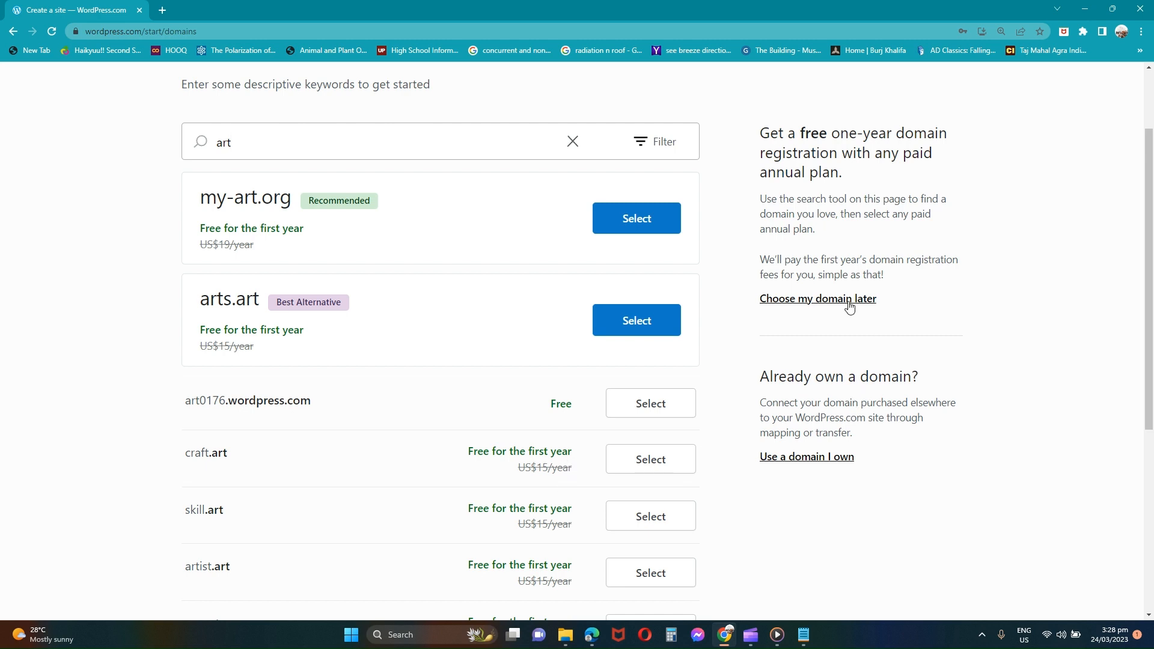
pyautogui.click(651, 404)
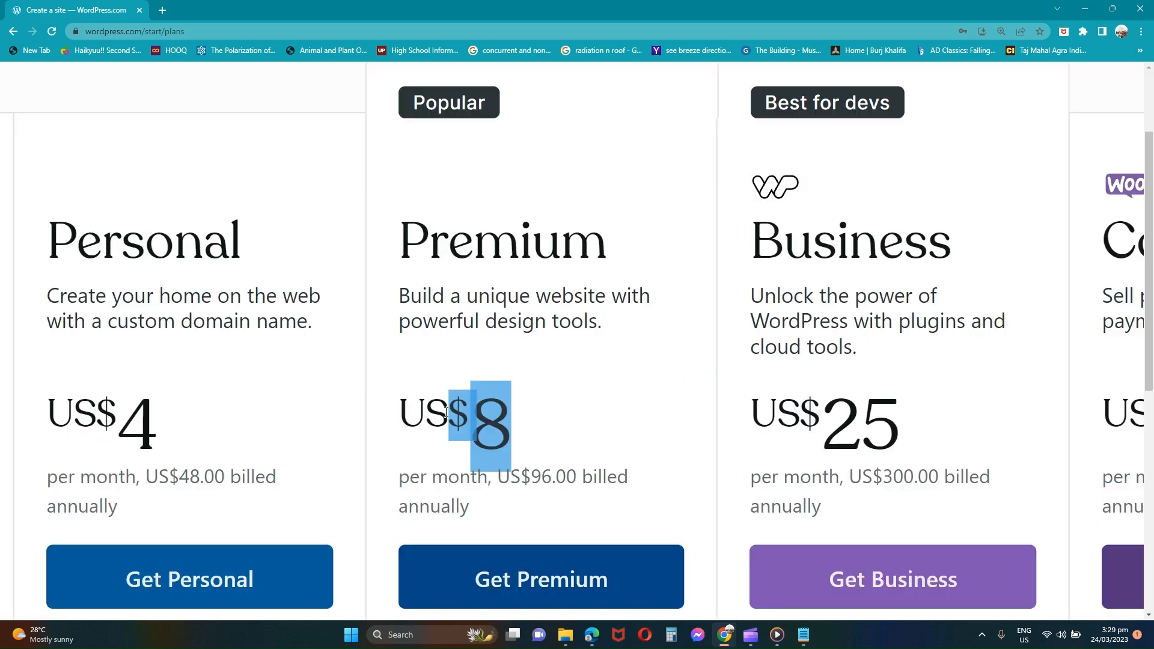
# Step: Reset the page zoom and choose Start with Free on the plans page
pyautogui.click(455, 413)
pyautogui.hotkey('ctrl', '0')
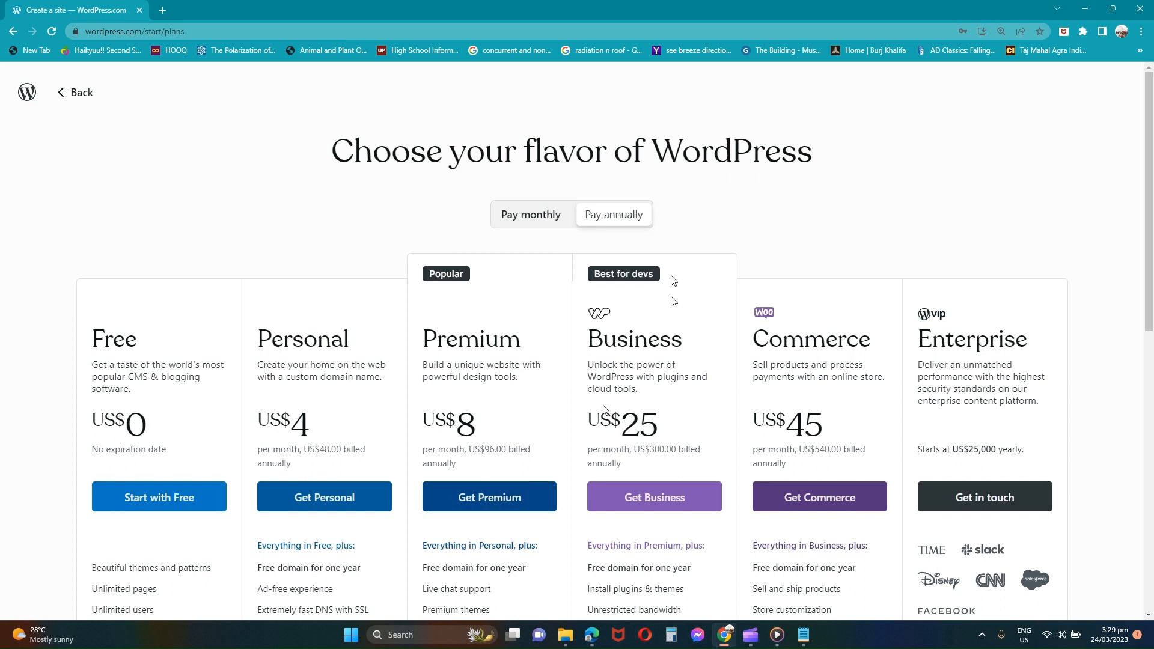
pyautogui.scroll(-3, 674, 280)
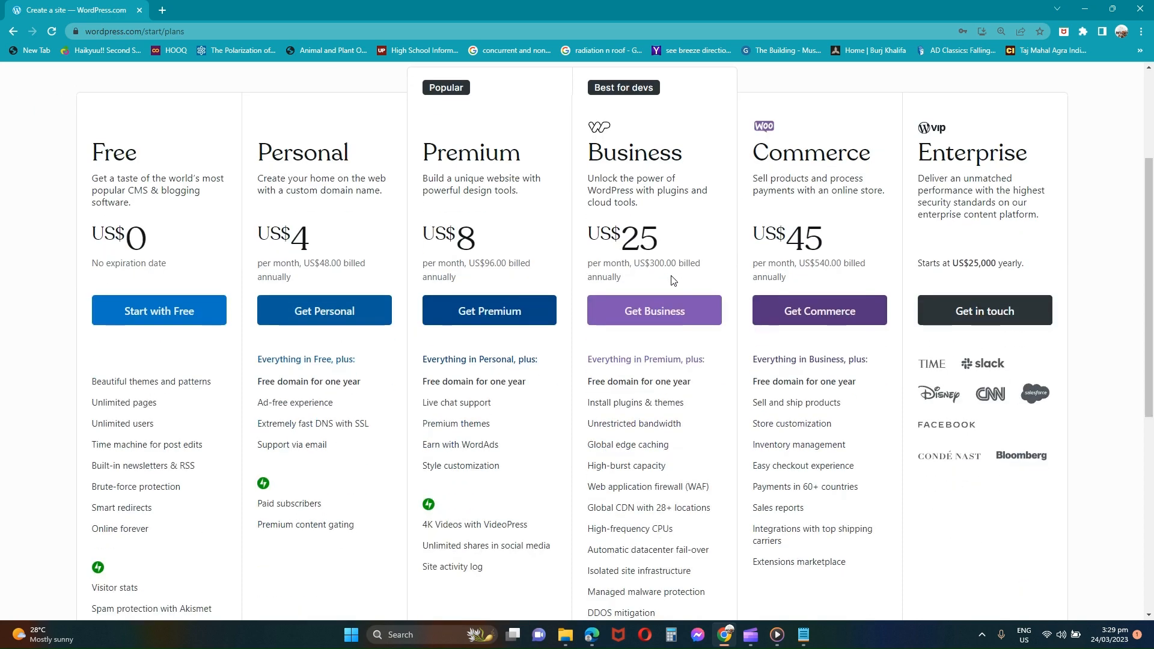
pyautogui.click(194, 321)
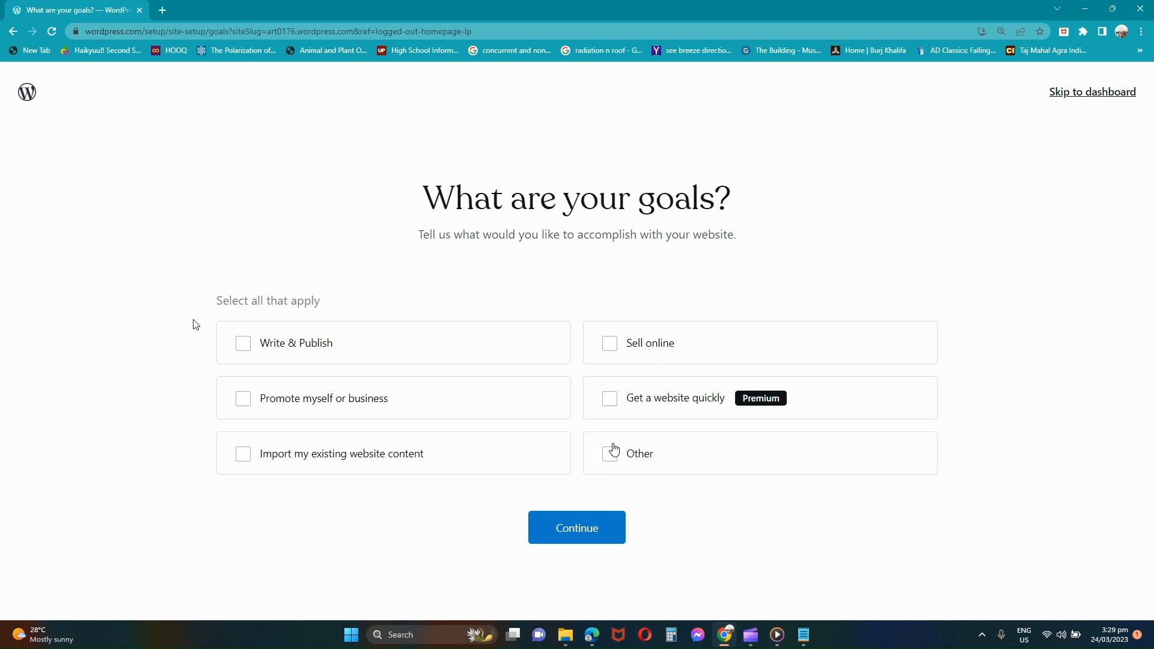
# Step: Choose Other as the site goal, skip the category question, and scroll the launch checklist
pyautogui.click(613, 454)
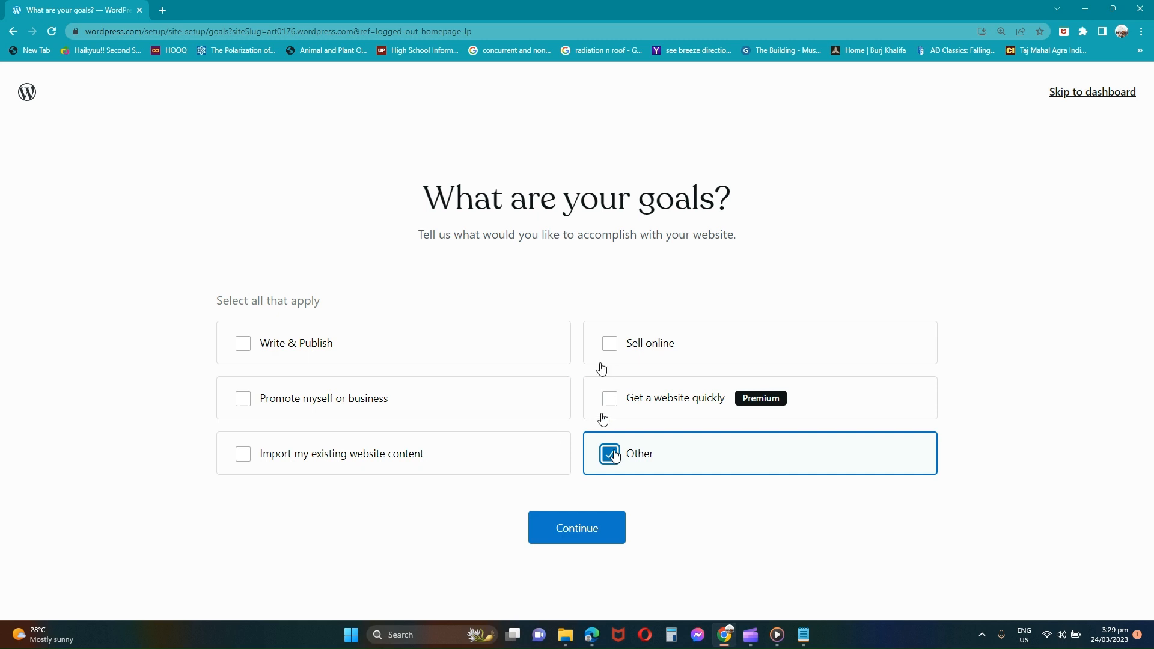
pyautogui.click(550, 542)
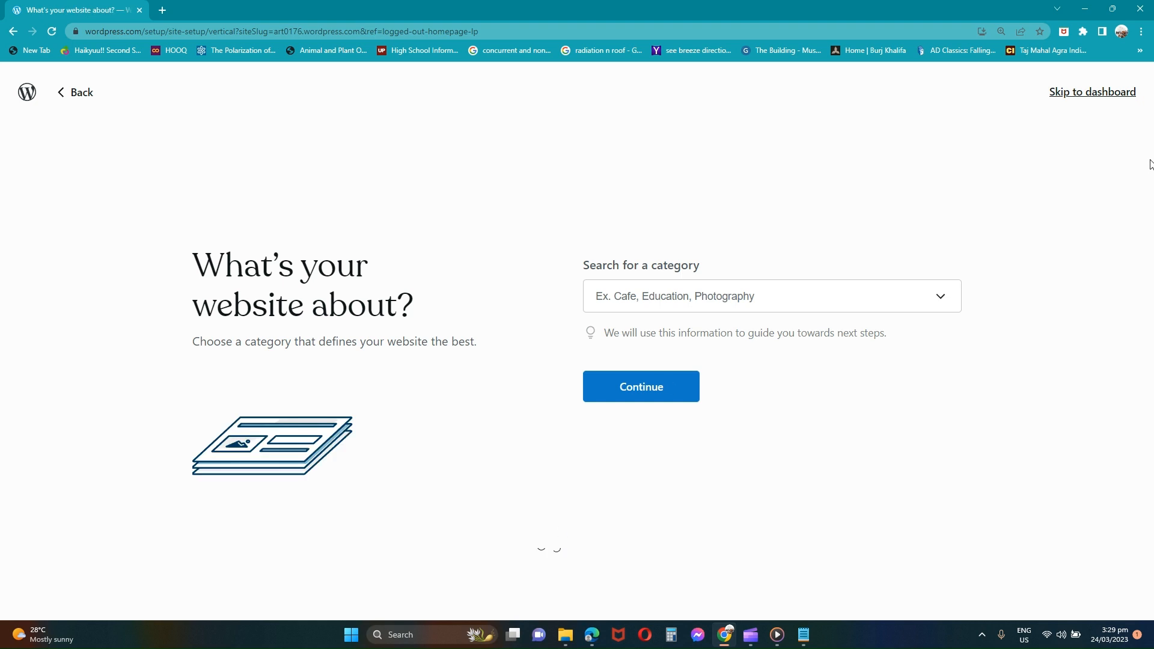
pyautogui.click(1120, 93)
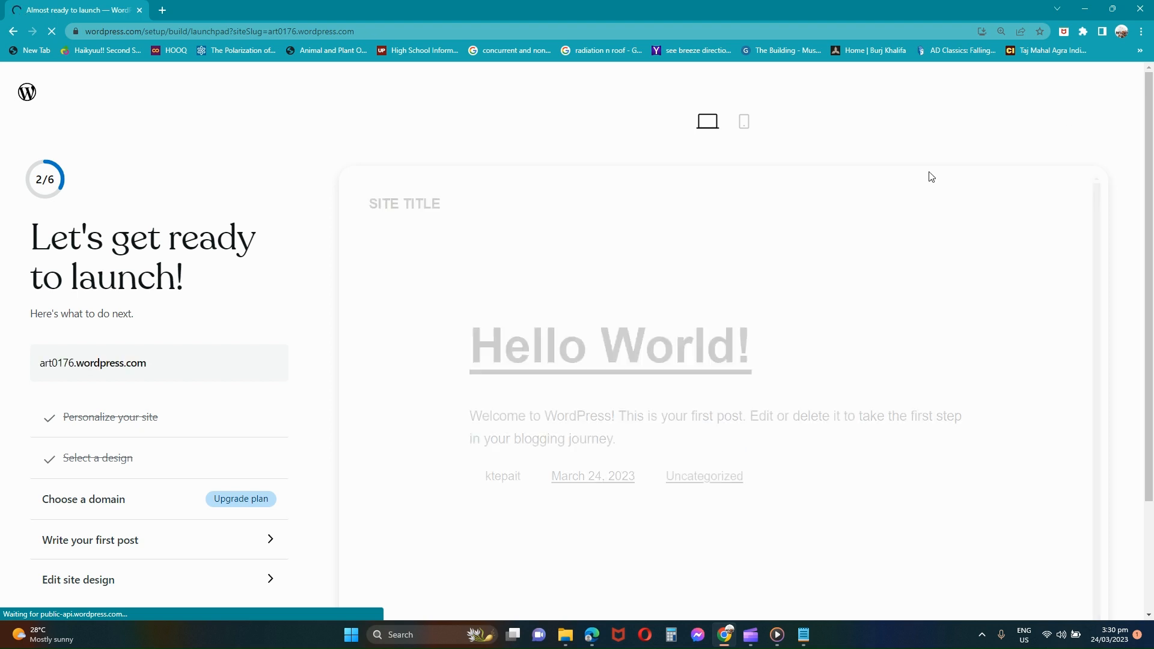
pyautogui.moveTo(803, 274)
pyautogui.scroll(-2, 705, 294)
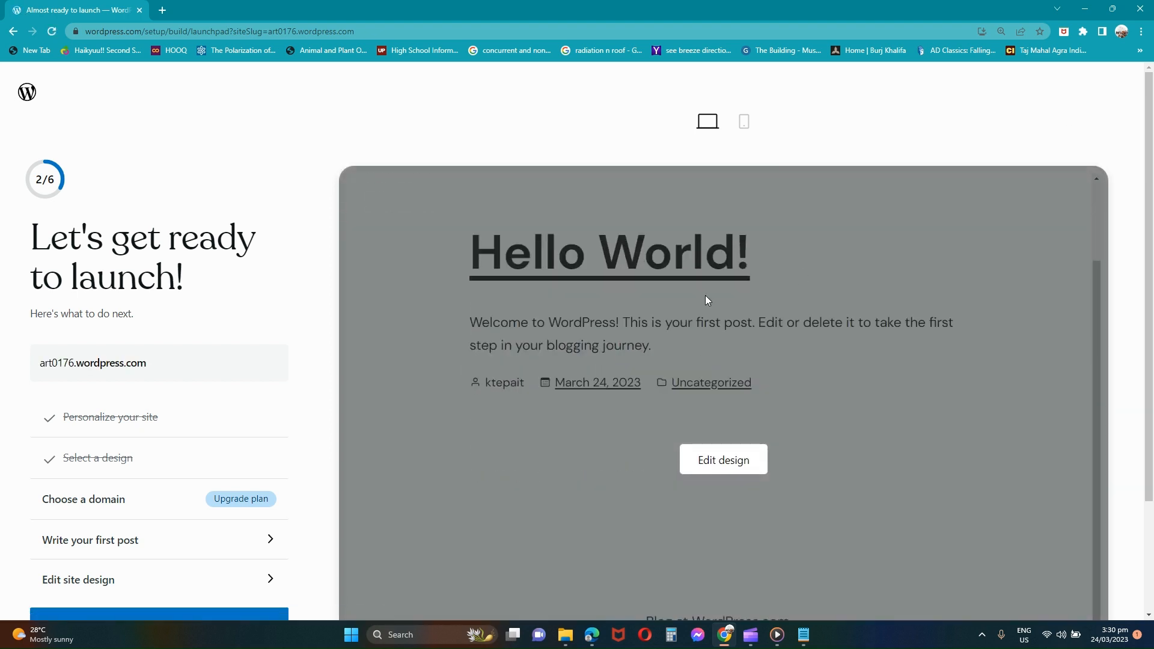
pyautogui.scroll(-2, 265, 469)
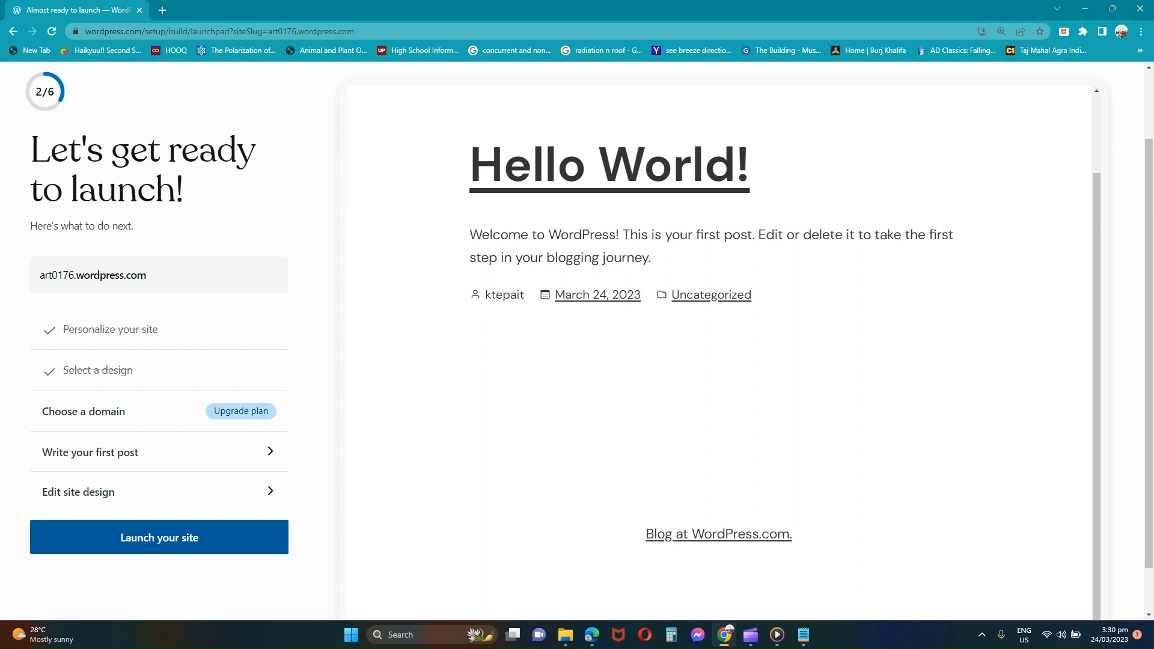
pyautogui.scroll(-1, 214, 541)
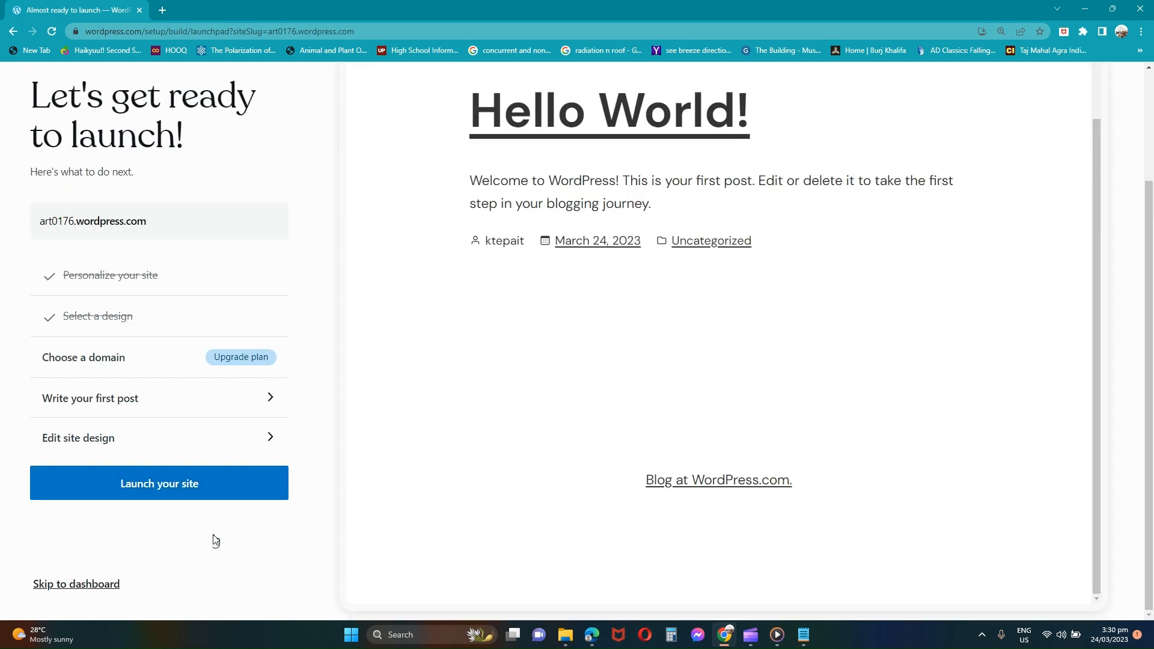
# Step: Skip to the site dashboard and open Plugins from the sidebar
pyautogui.click(101, 585)
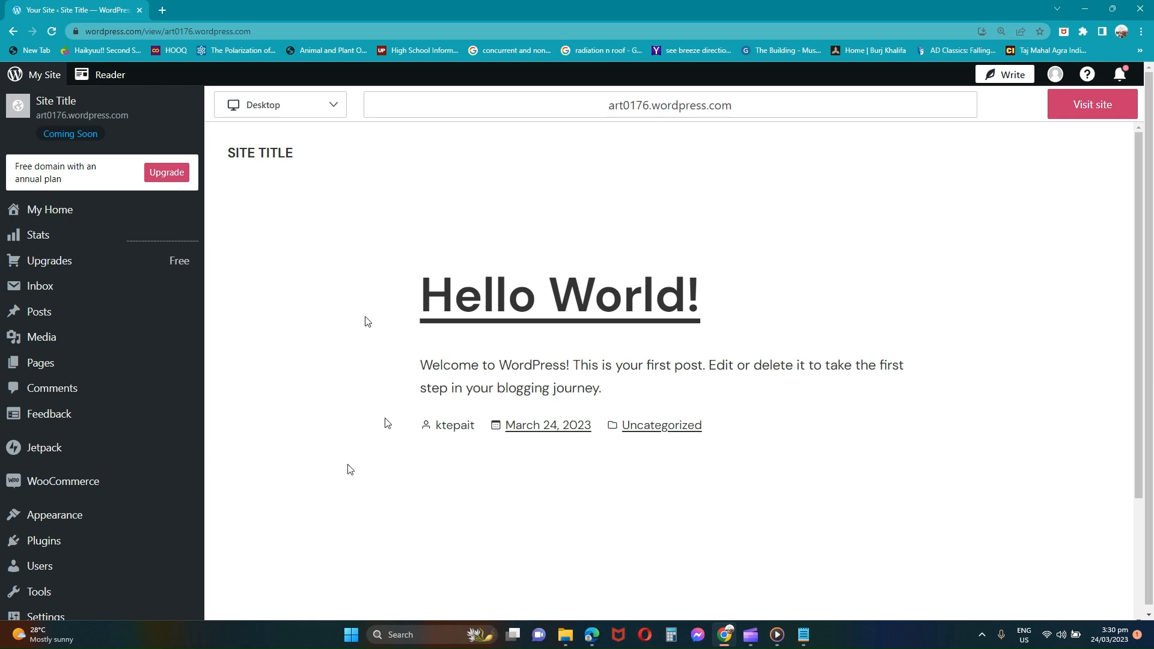
pyautogui.scroll(-1, 348, 469)
pyautogui.moveTo(88, 565)
pyautogui.scroll(-1, 91, 564)
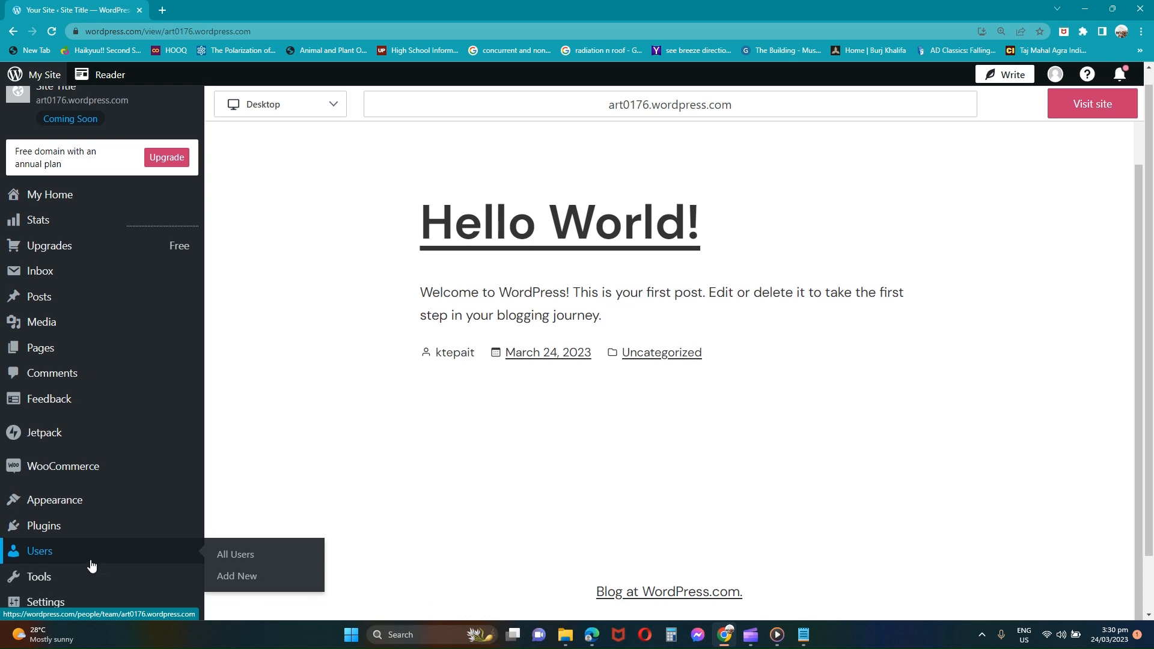
pyautogui.scroll(-1, 90, 595)
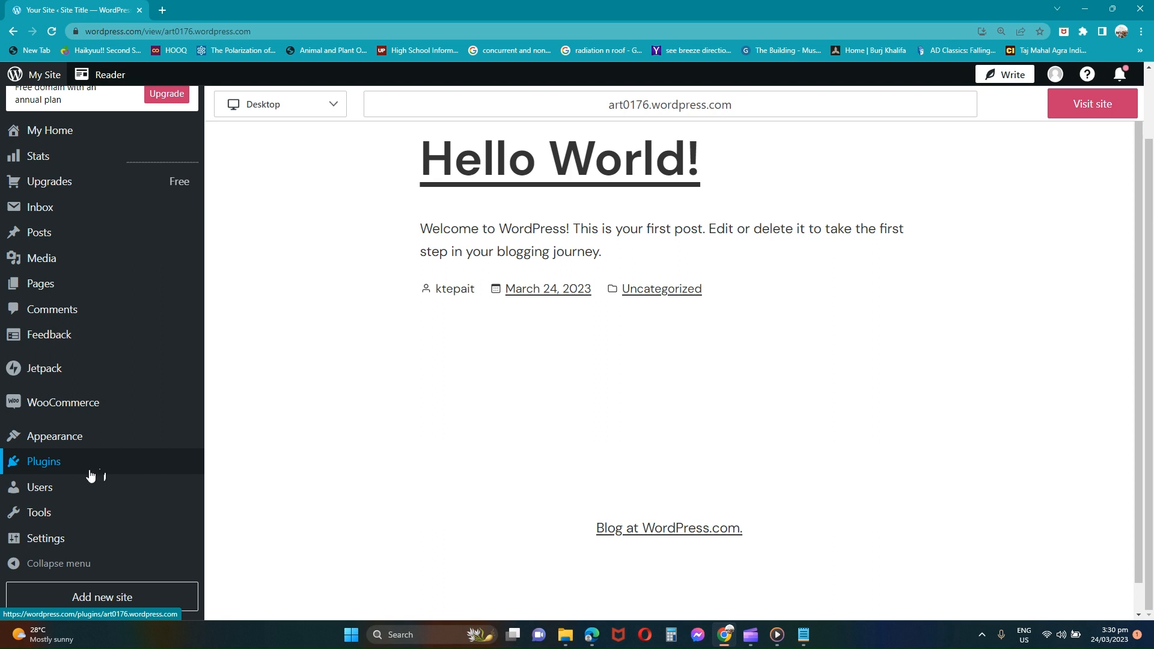
pyautogui.moveTo(111, 438)
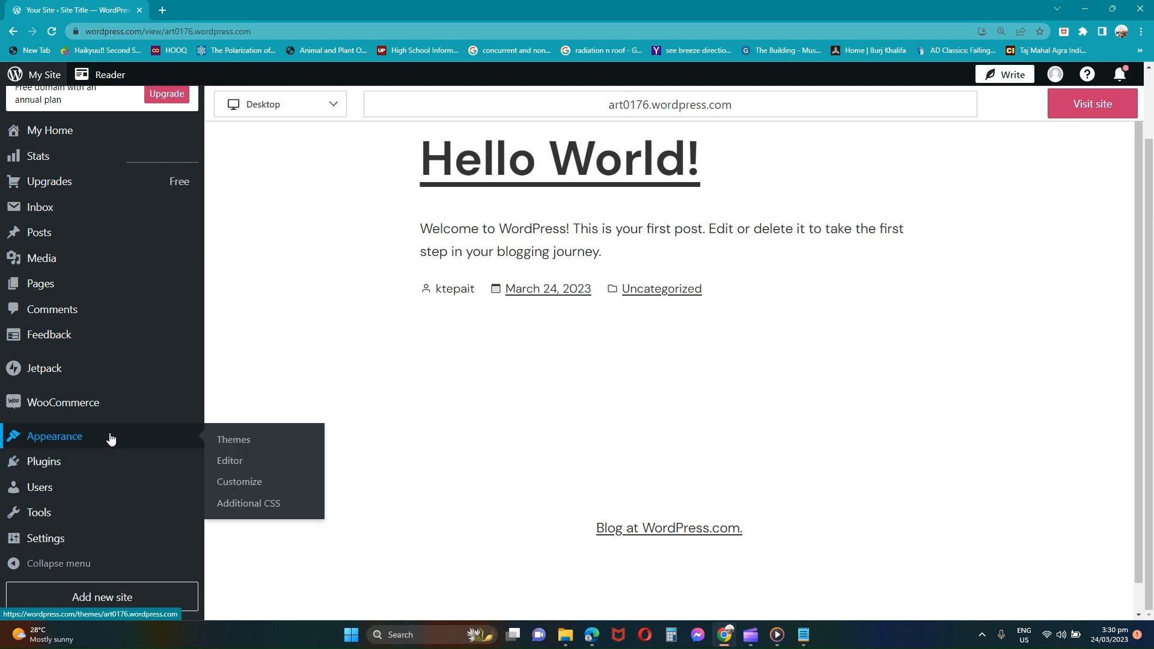
pyautogui.click(88, 461)
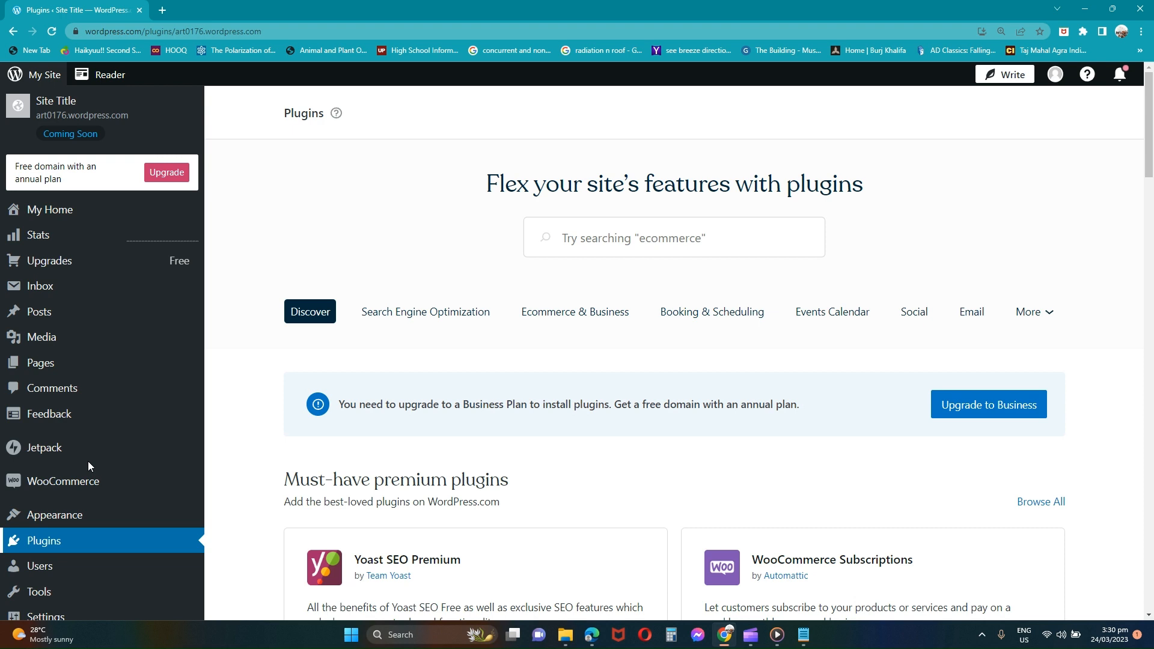
# Step: Search plugins for 'woocommerce', then open the WooCommerce page from the sidebar
pyautogui.click(595, 240)
pyautogui.write('woo')
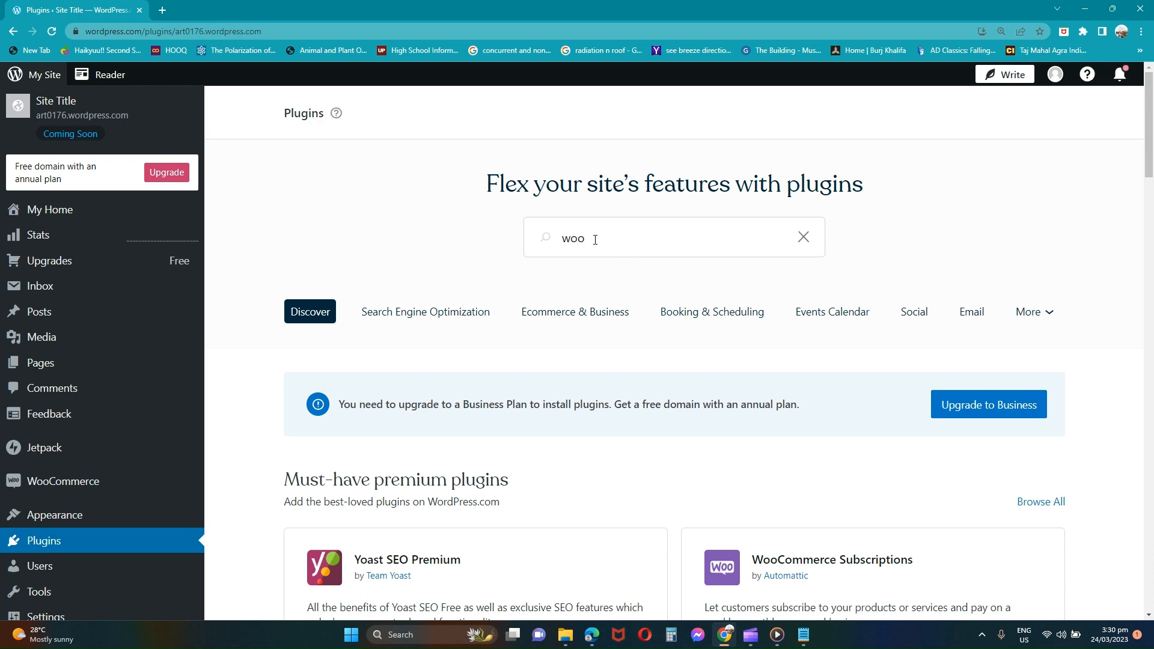
pyautogui.write('commerce')
pyautogui.press('Return')
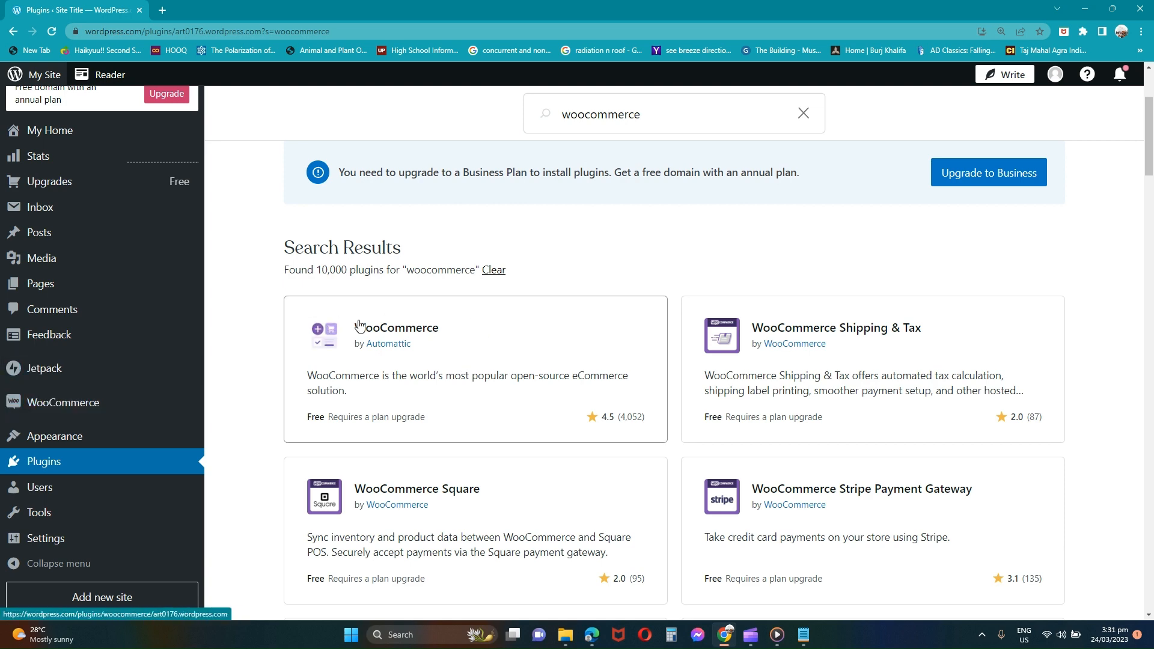
pyautogui.scroll(3, 358, 322)
pyautogui.scroll(-3, 357, 322)
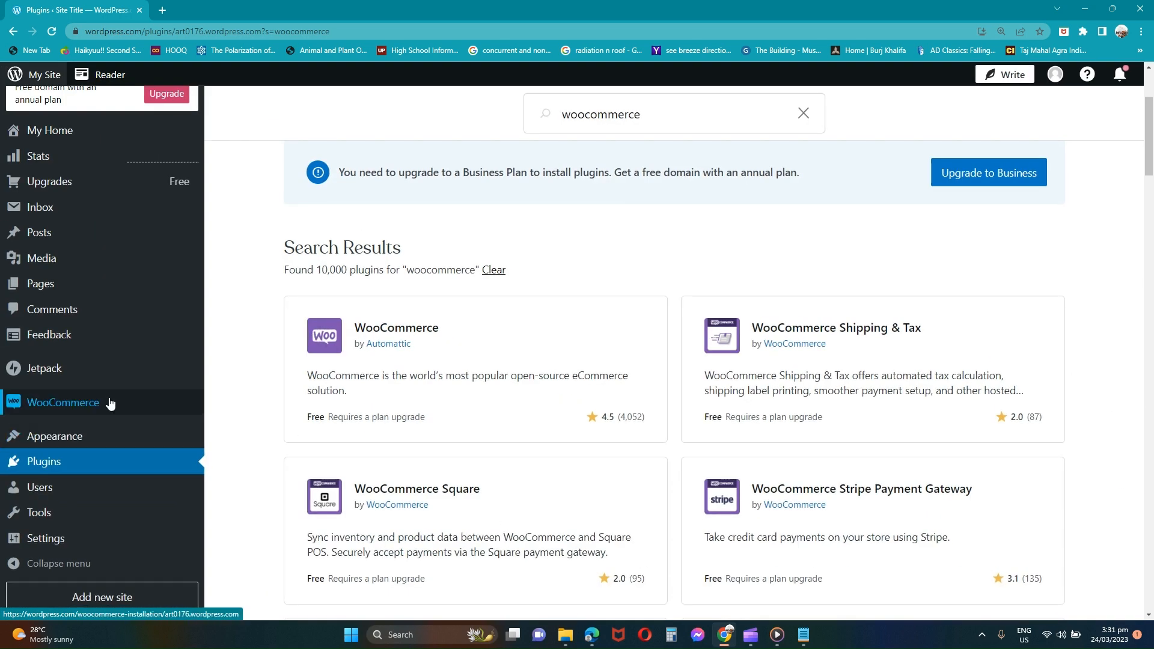
pyautogui.scroll(3, 110, 404)
pyautogui.scroll(-3, 110, 404)
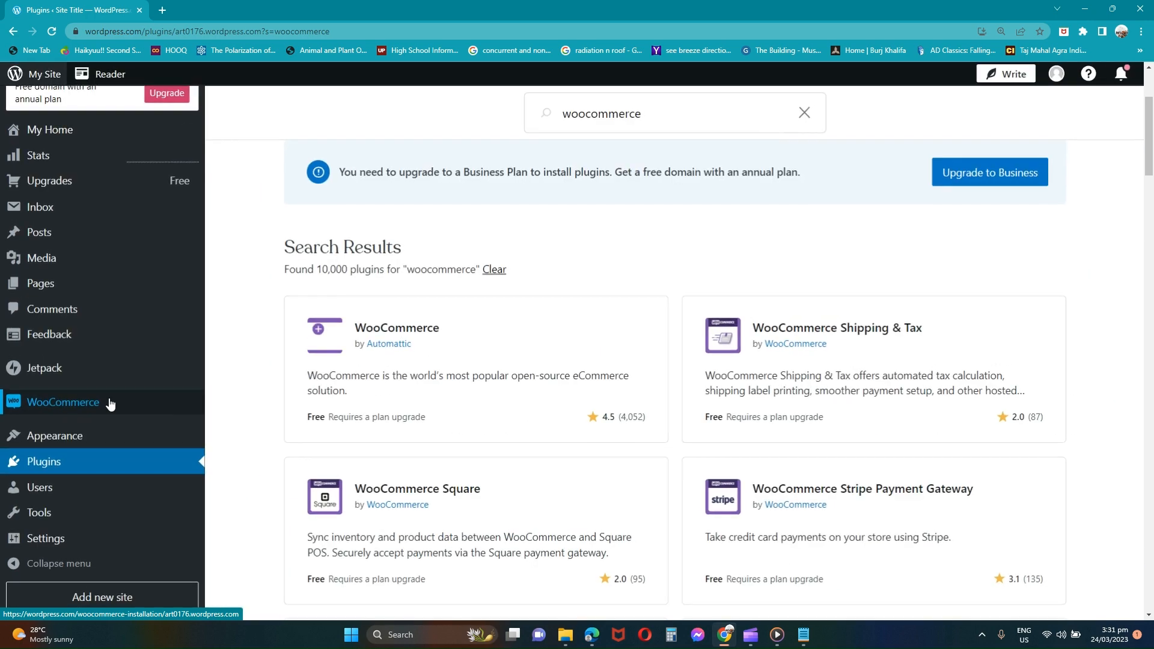
pyautogui.click(110, 404)
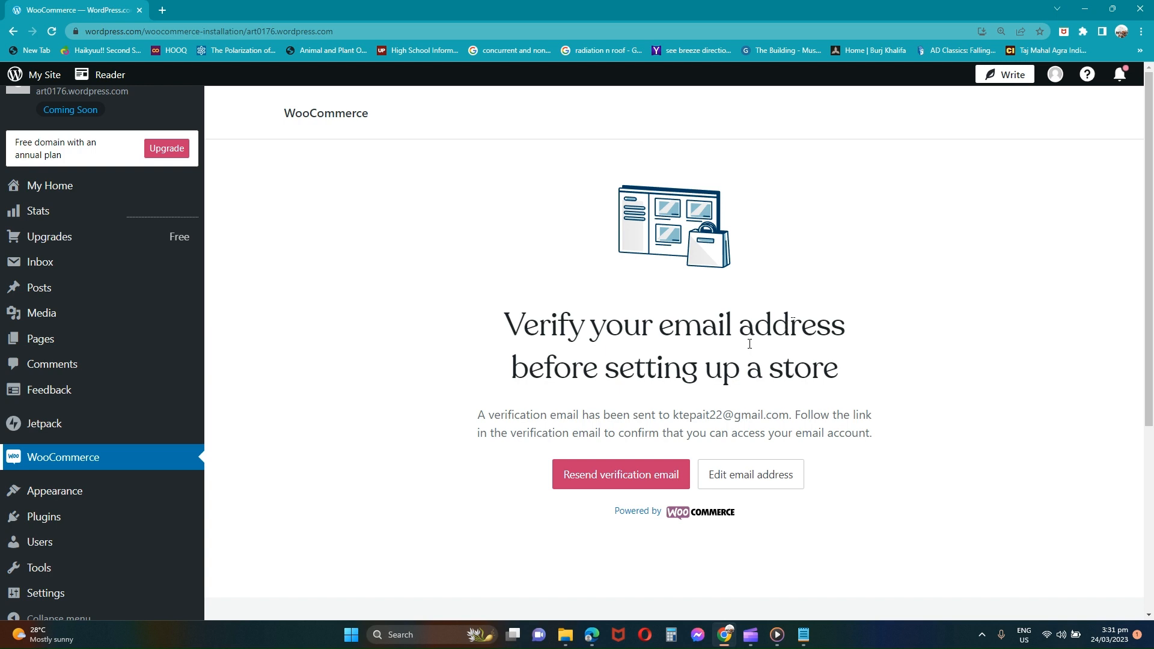
# Step: Resend the verification email, reload the page, and choose to start a new store
pyautogui.click(636, 479)
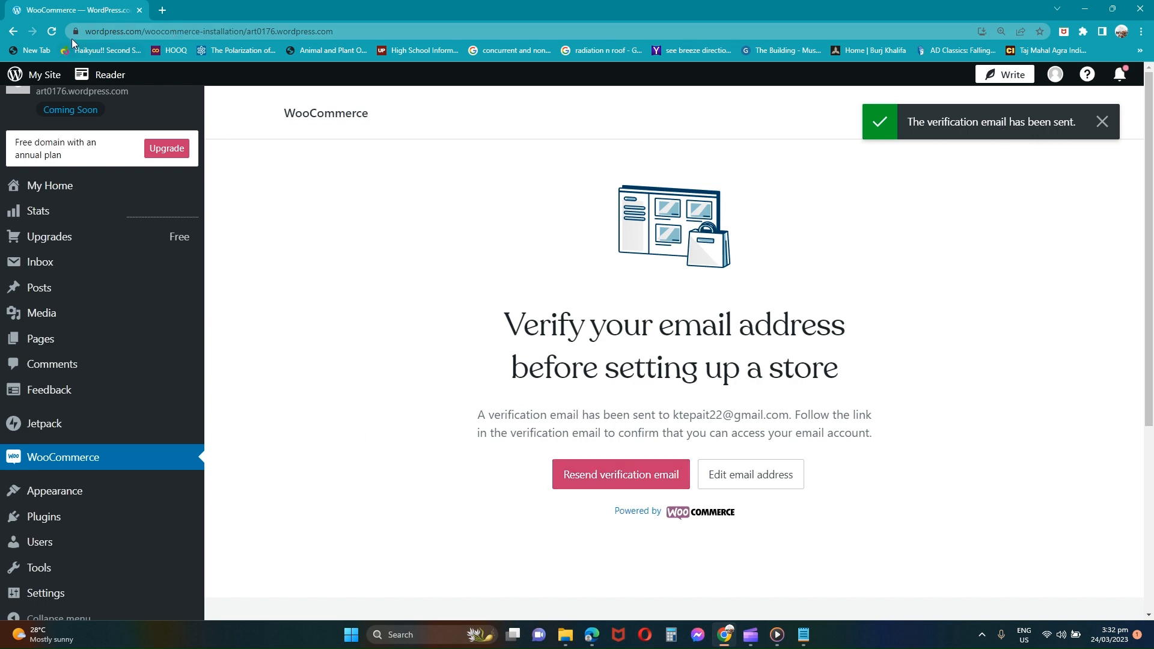
pyautogui.click(52, 33)
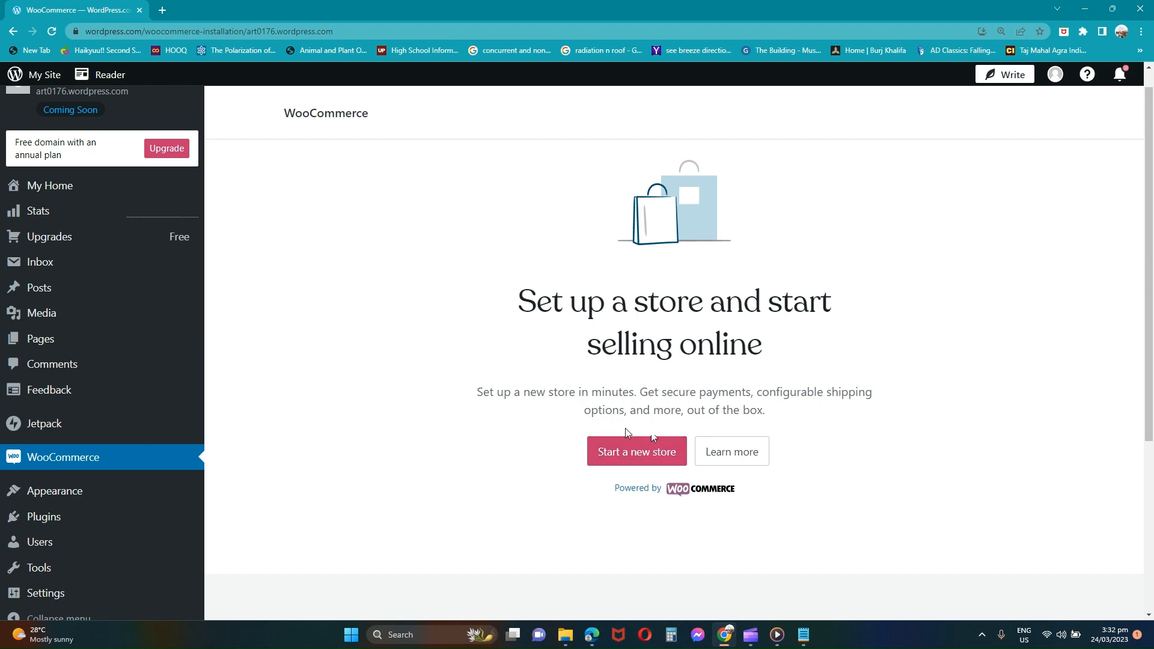
pyautogui.click(640, 460)
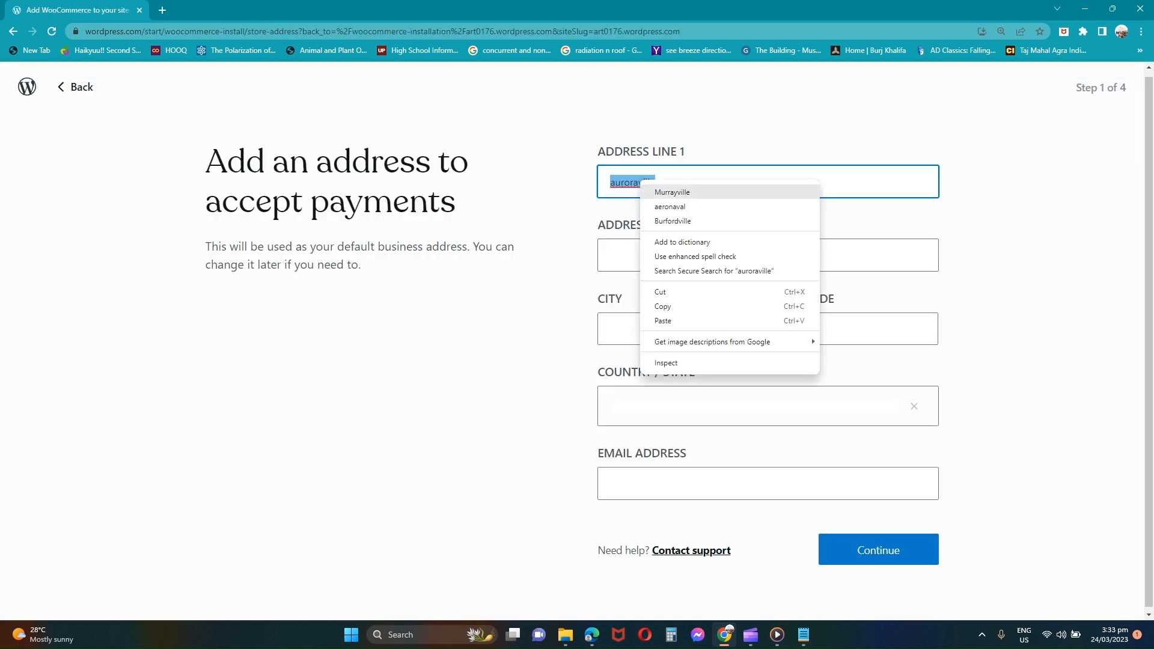
# Step: Fill the address lines with '22 St.' and city 'New York', fixing spelling and capitals
pyautogui.click(655, 221)
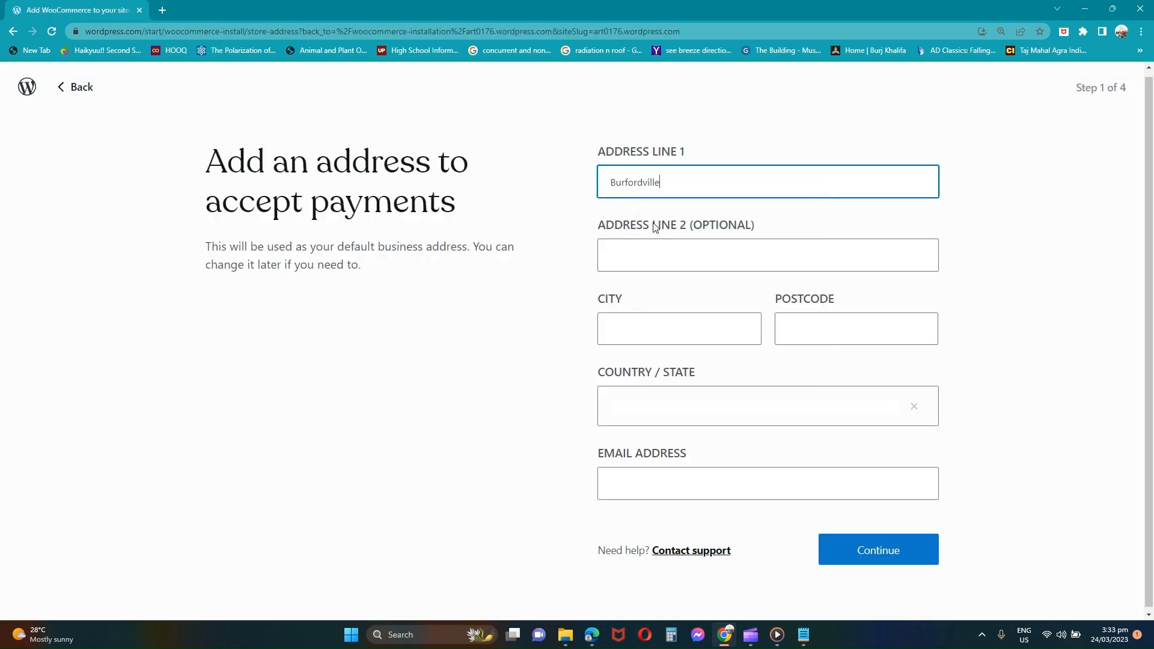
pyautogui.click(657, 261)
pyautogui.write('22 st')
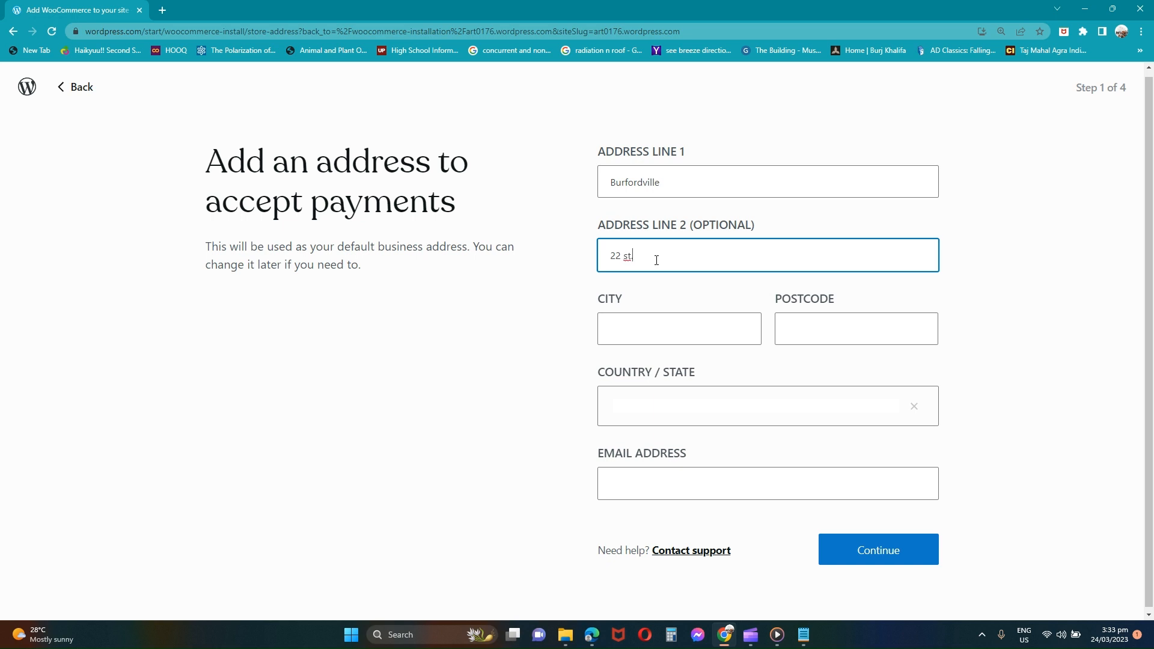
pyautogui.rightClick(627, 257)
pyautogui.click(644, 296)
pyautogui.click(638, 318)
pyautogui.write('new york')
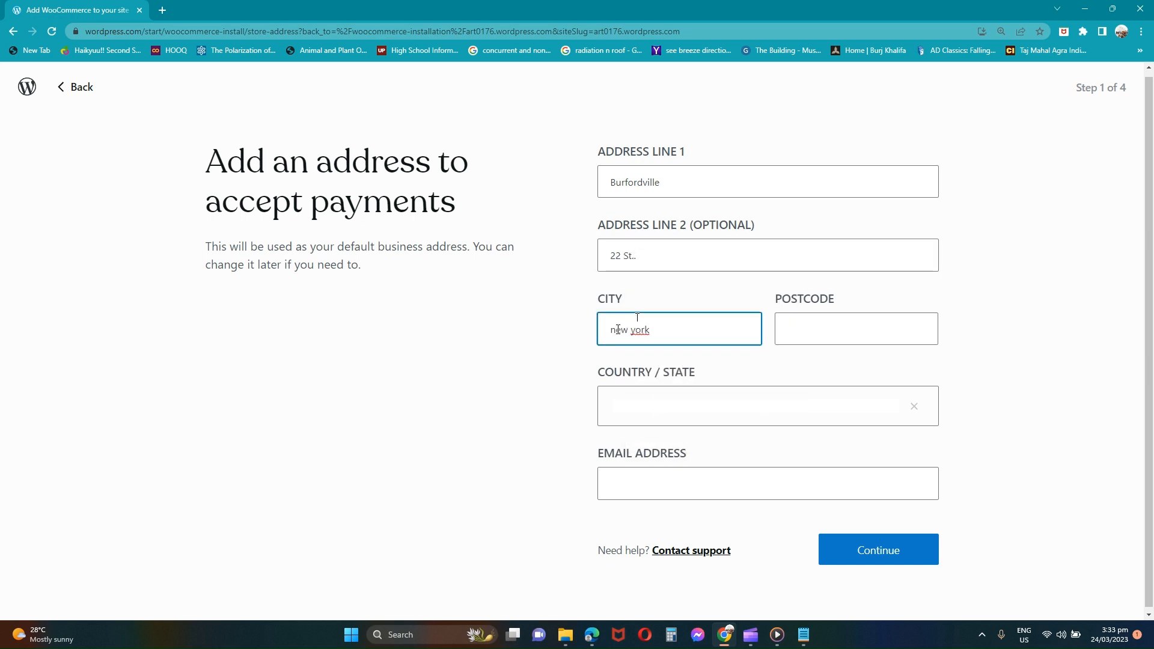
pyautogui.click(618, 329)
pyautogui.press('BackSpace')
pyautogui.write('N')
pyautogui.click(638, 328)
pyautogui.press('BackSpace')
pyautogui.write('Y')
# Step: Enter postcode 12345, set country/state to Philippines — Cebu, and type the contact e-mail
pyautogui.click(830, 322)
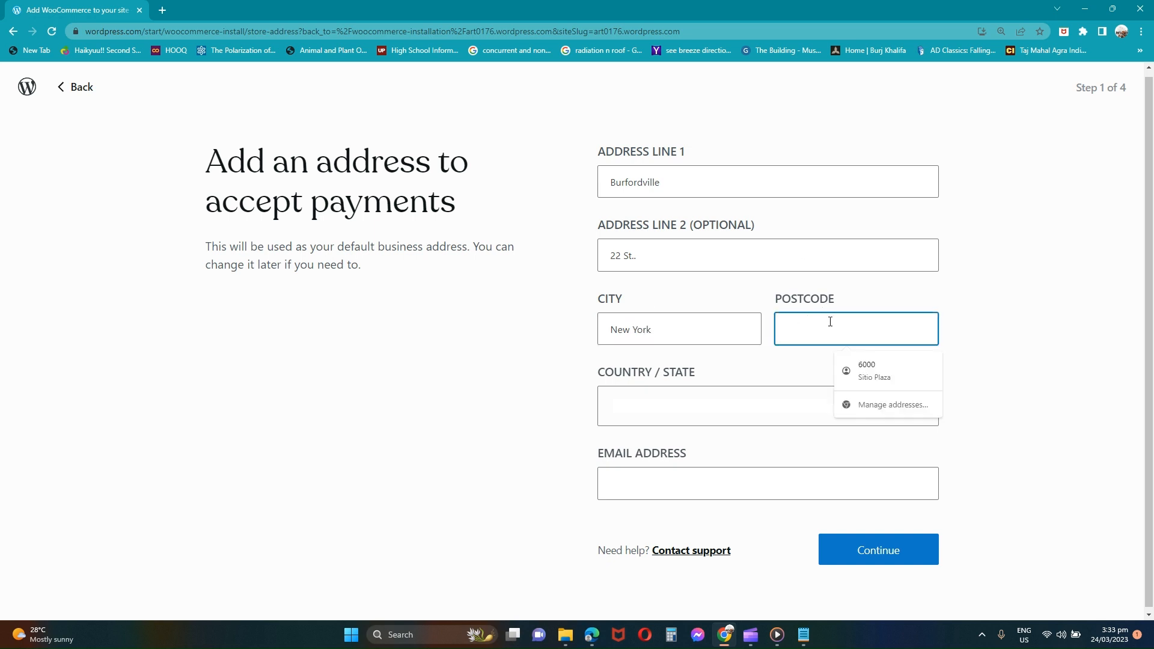
pyautogui.write('12345')
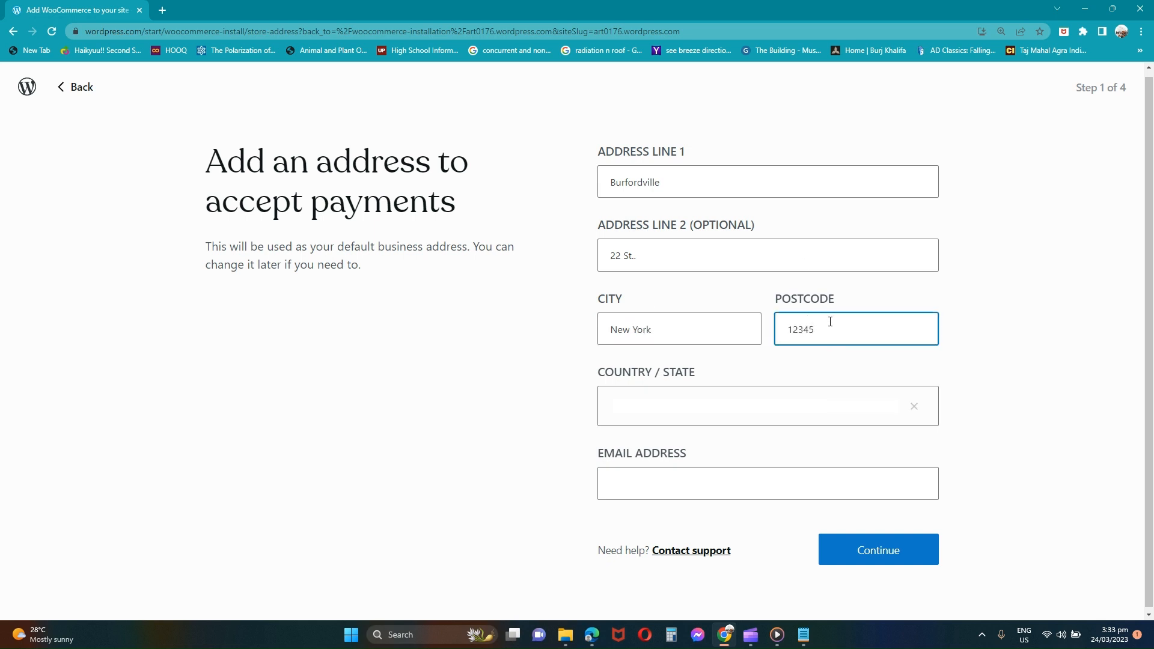
pyautogui.click(703, 402)
pyautogui.write('NY')
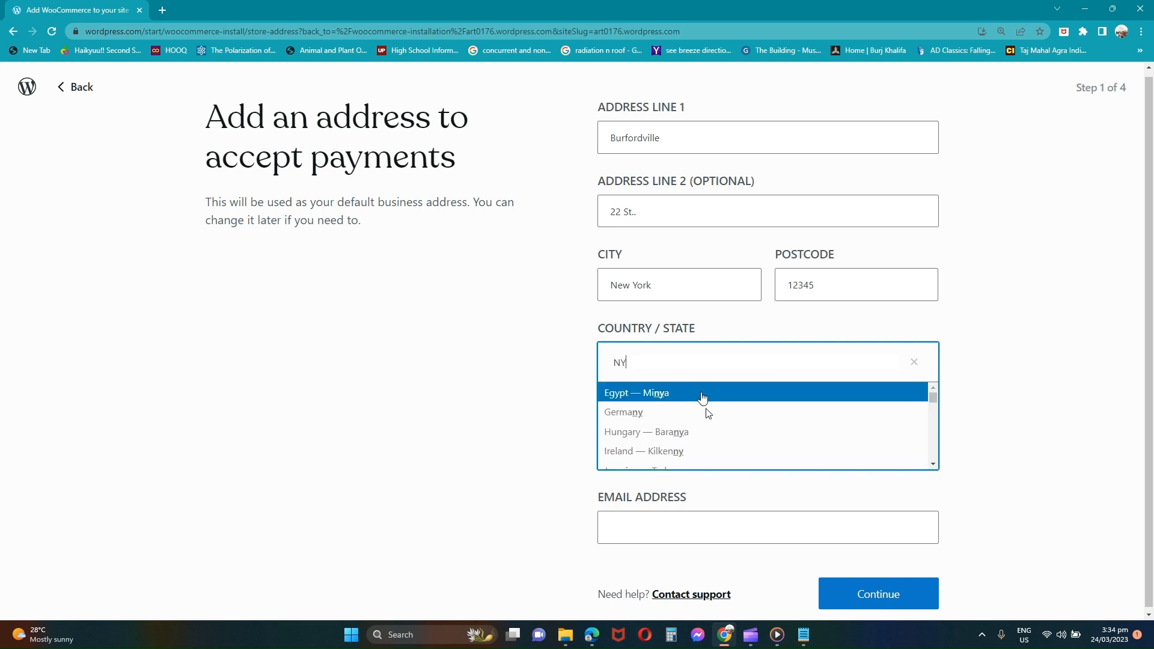
pyautogui.press('Down')
pyautogui.press('Down')
pyautogui.press('Down')
pyautogui.press('Down')
pyautogui.press('Down')
pyautogui.press('Down')
pyautogui.press('Down')
pyautogui.press('Down')
pyautogui.doubleClick(671, 363)
pyautogui.press('BackSpace')
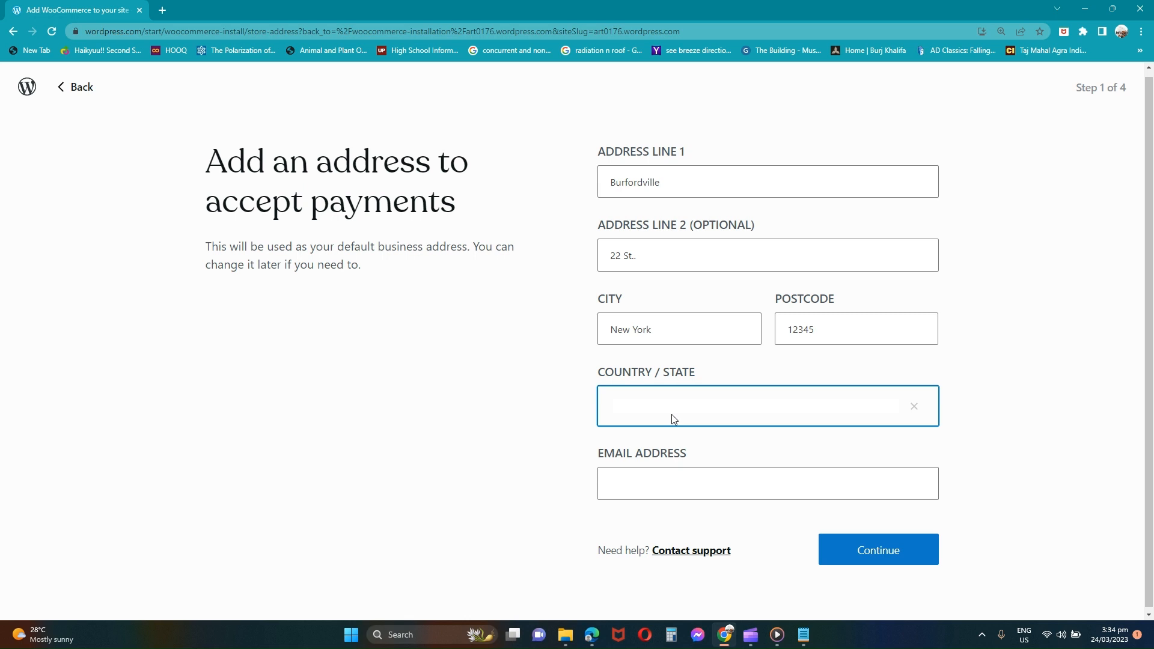
pyautogui.write('phi')
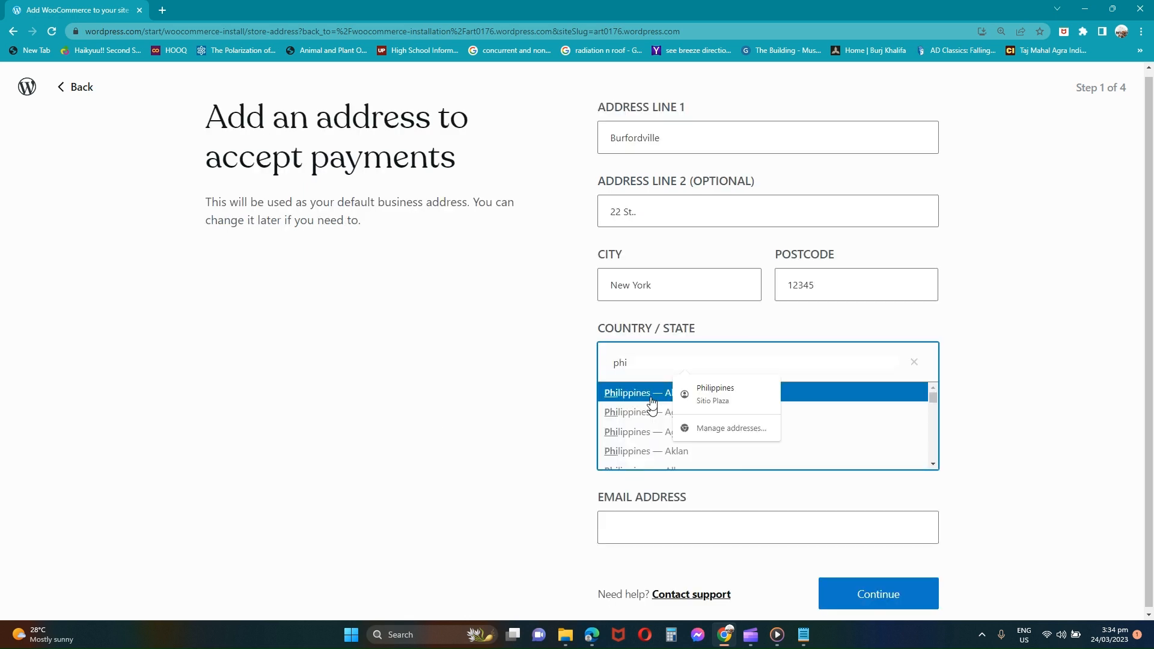
pyautogui.scroll(-8, 638, 428)
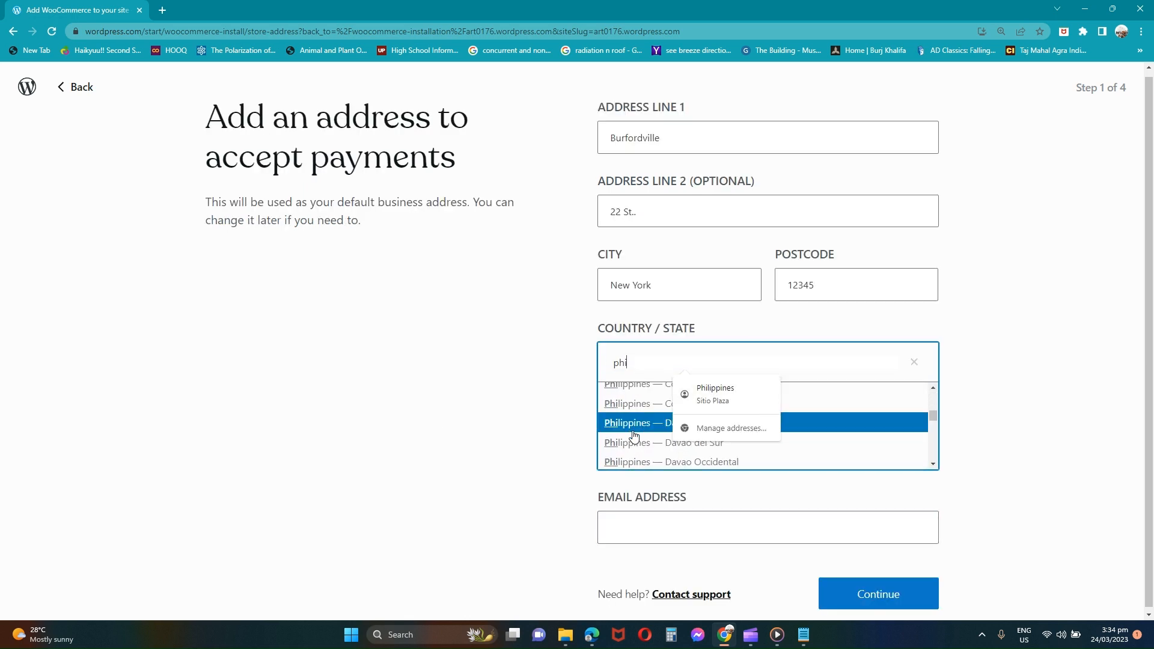
pyautogui.click(635, 442)
pyautogui.click(645, 472)
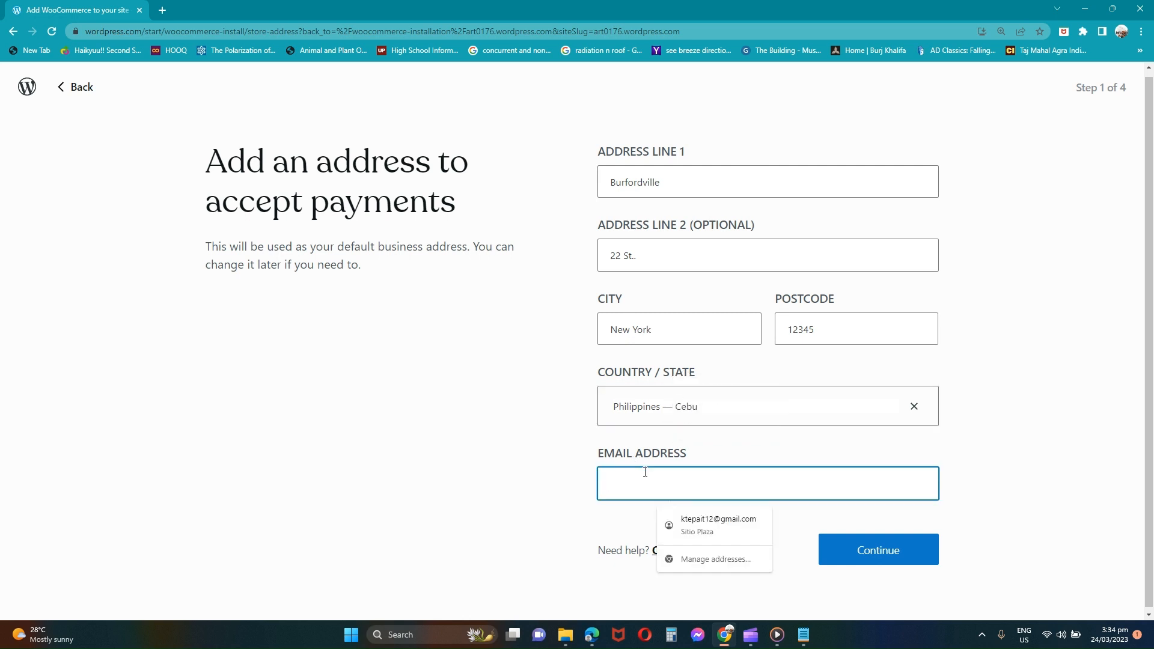
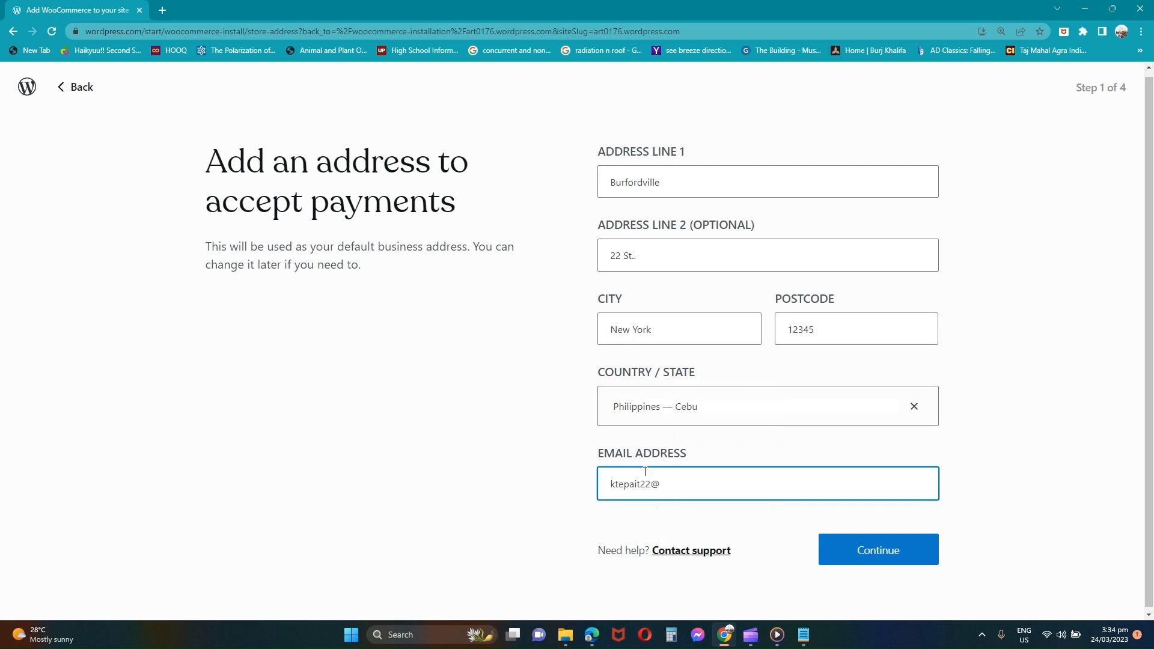
# Step: Submit the address, then set physical products and downloads, 1-10 products, US$0.00 revenue, selling on Shopify
pyautogui.click(895, 549)
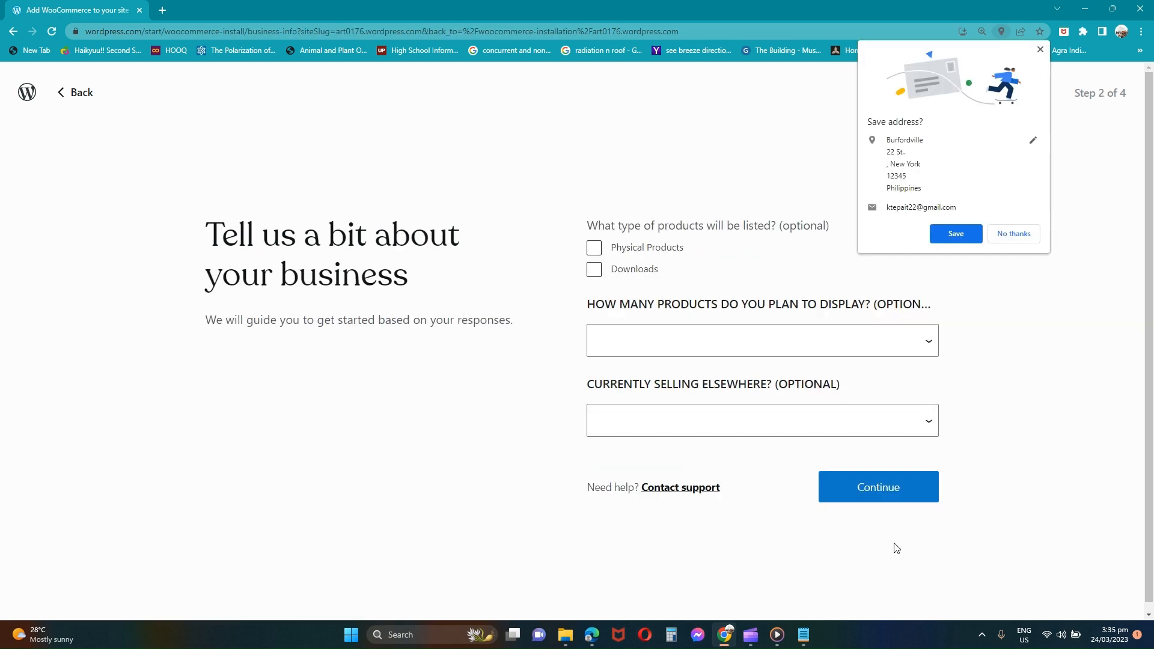
pyautogui.click(1014, 233)
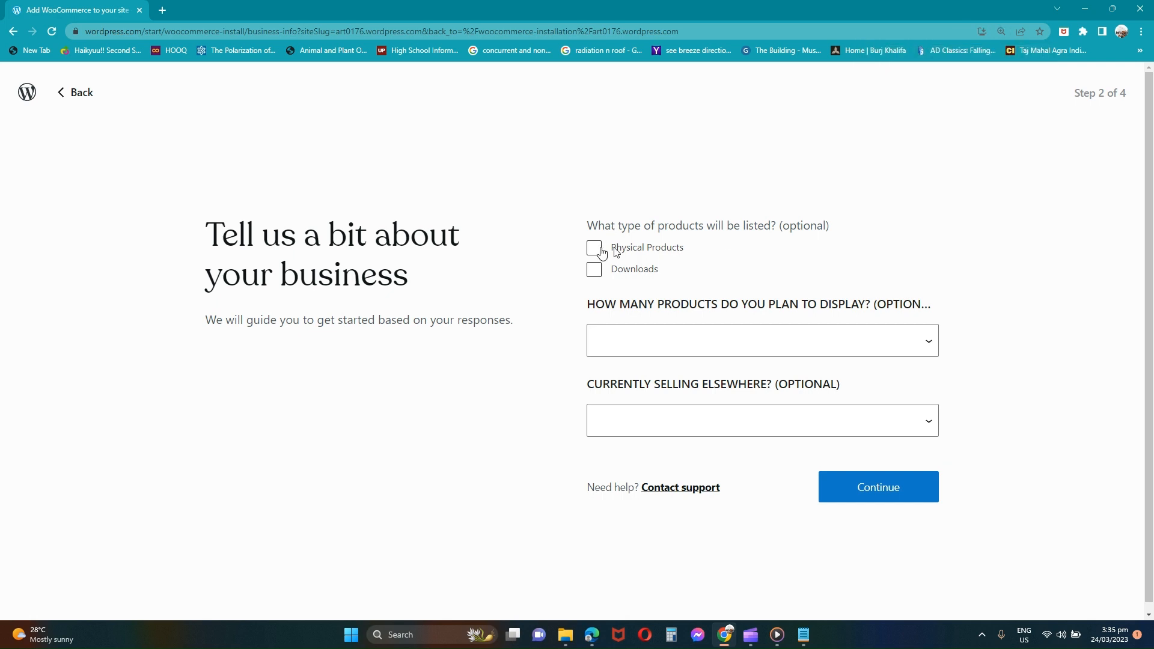
pyautogui.click(601, 250)
pyautogui.click(594, 274)
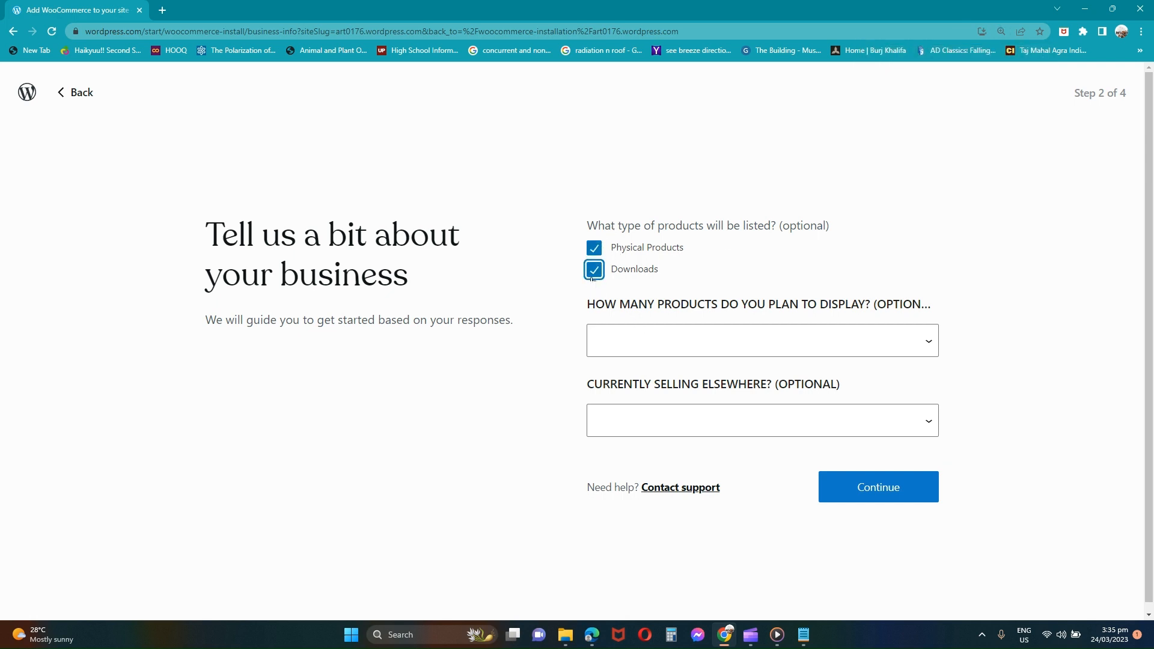
pyautogui.click(650, 336)
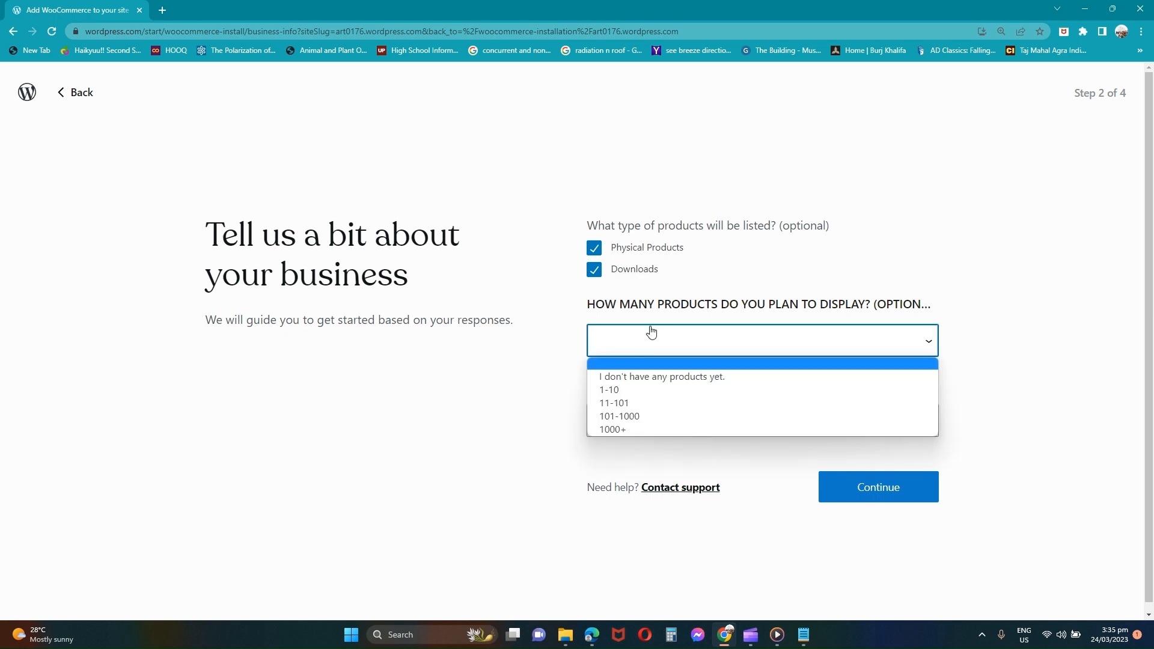
pyautogui.click(622, 387)
pyautogui.click(624, 423)
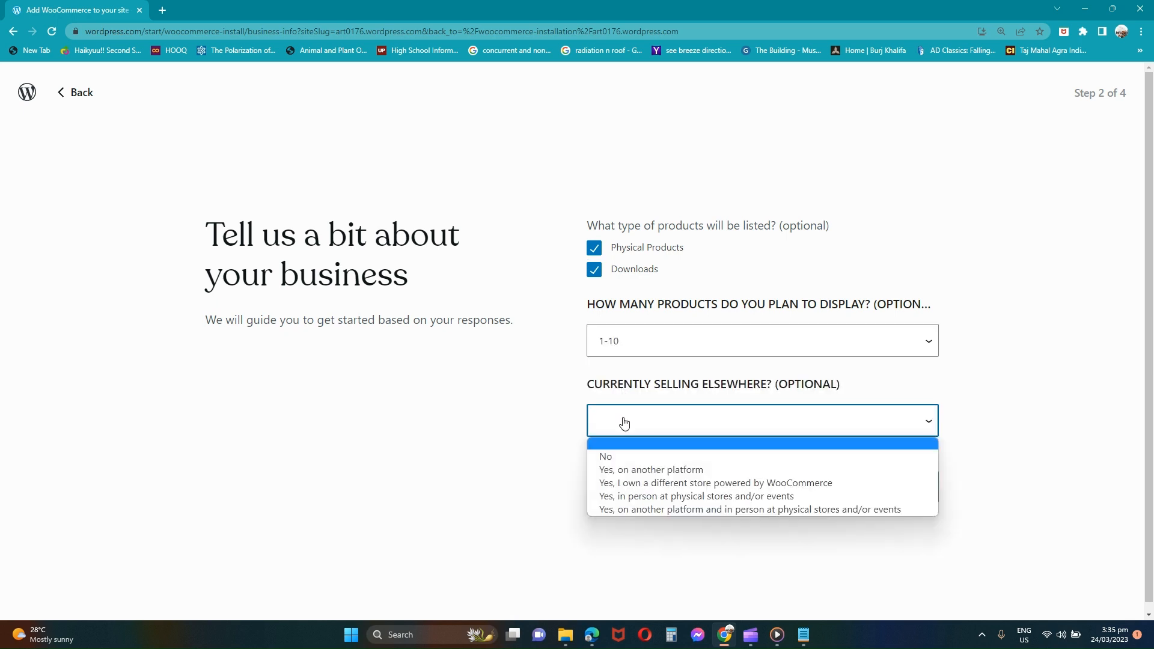
pyautogui.click(636, 471)
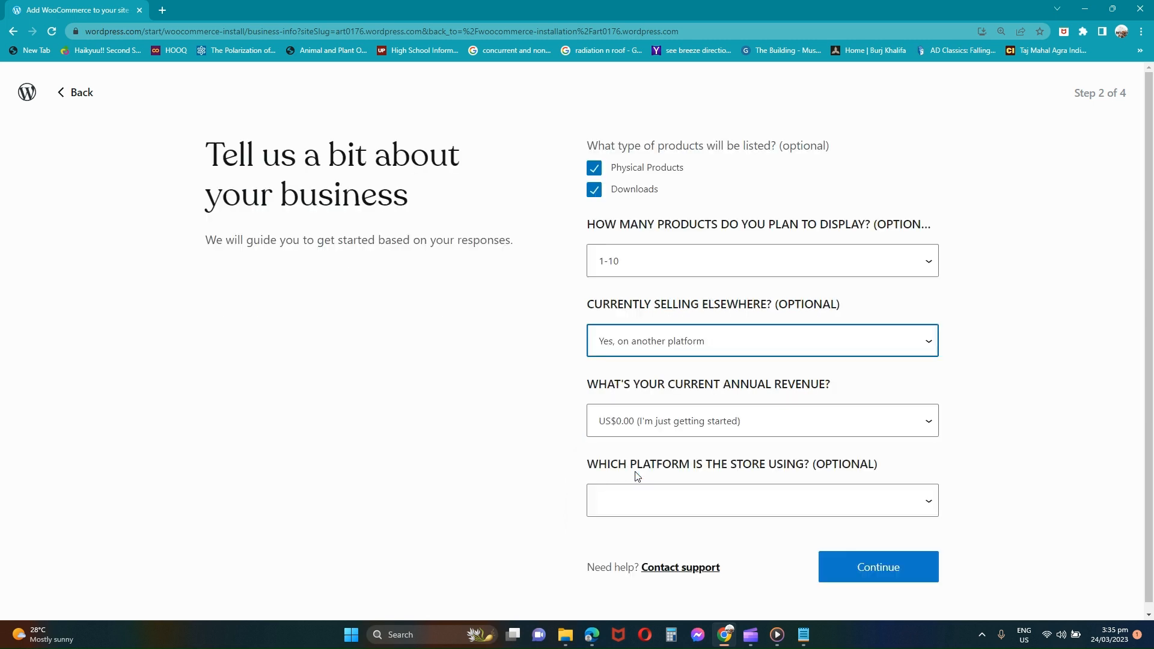
pyautogui.click(655, 422)
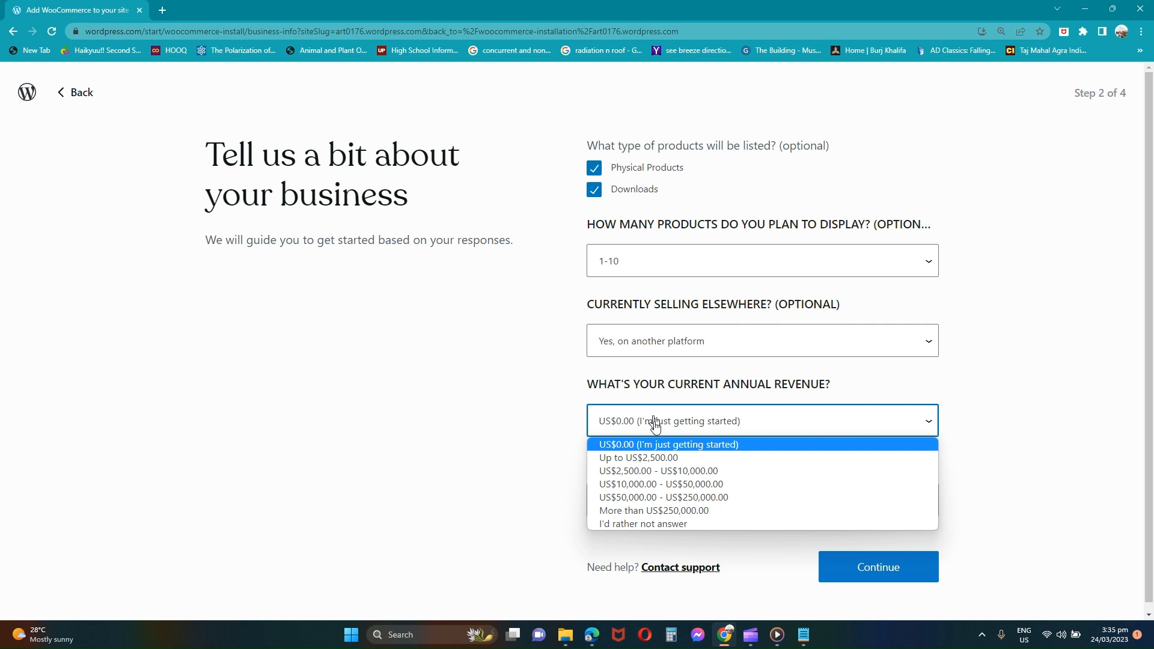
pyautogui.click(655, 444)
pyautogui.click(641, 505)
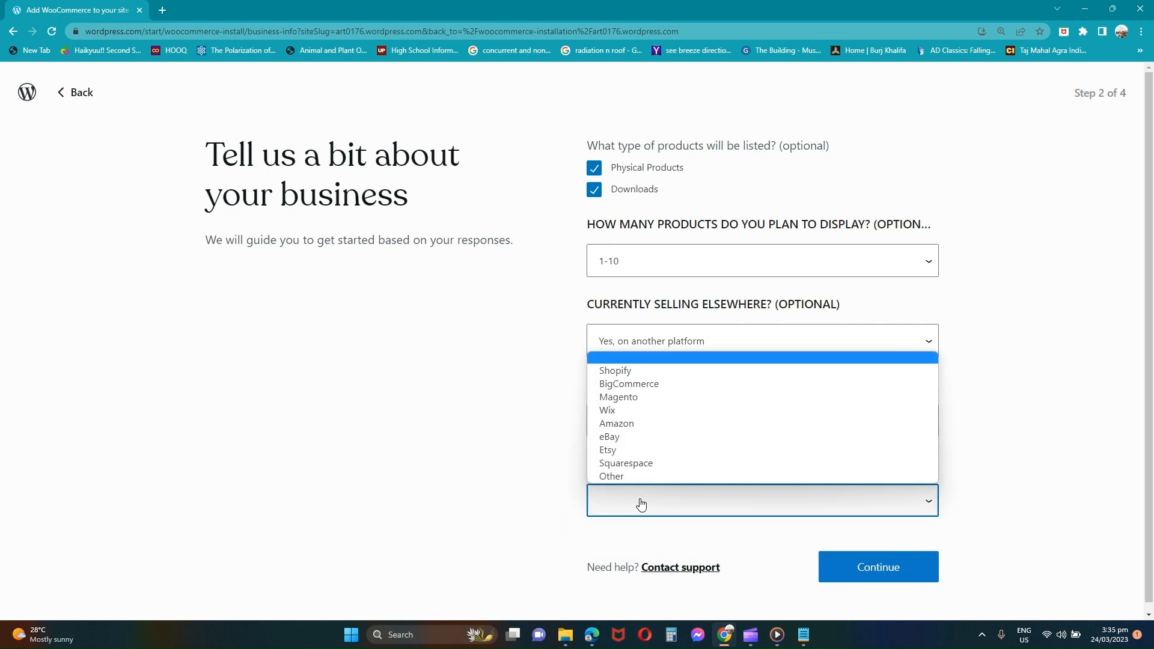
pyautogui.click(625, 373)
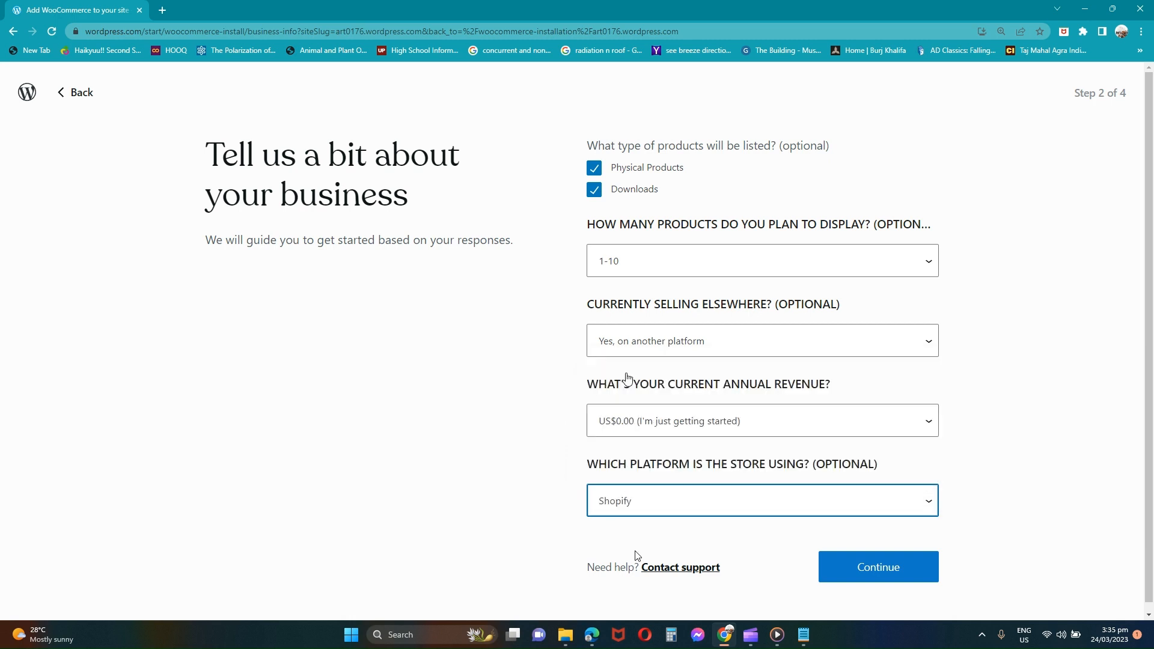
pyautogui.click(884, 570)
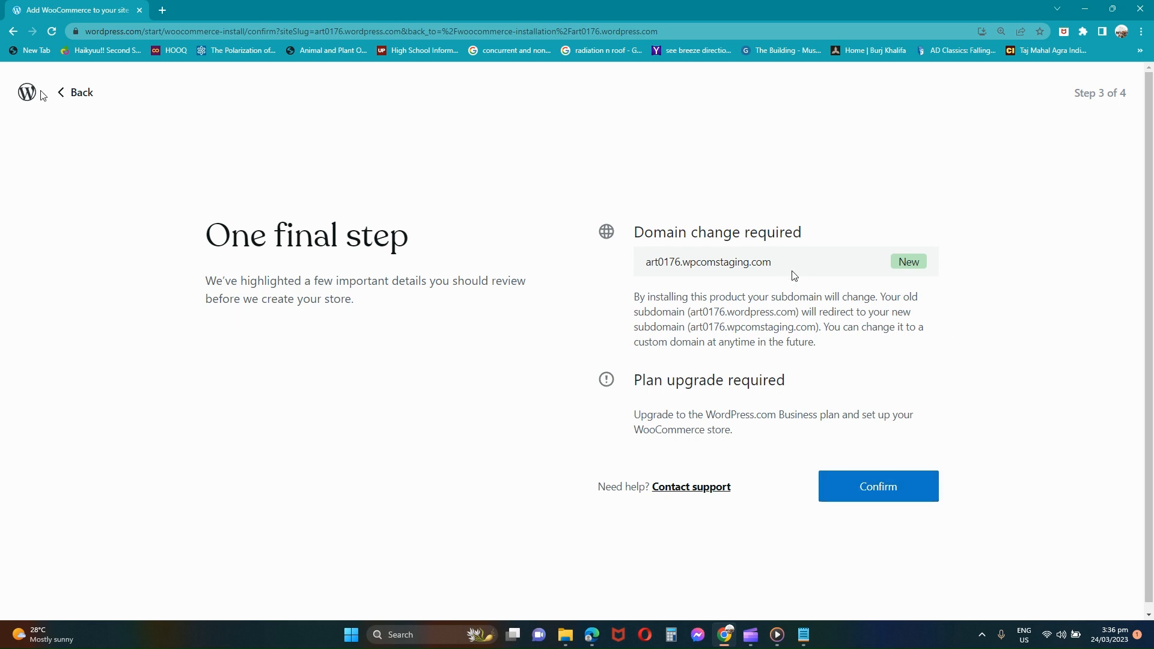
# Step: Back out of store setup to the WooCommerce start page and open a new browser tab
pyautogui.click(70, 94)
pyautogui.click(70, 95)
pyautogui.click(70, 94)
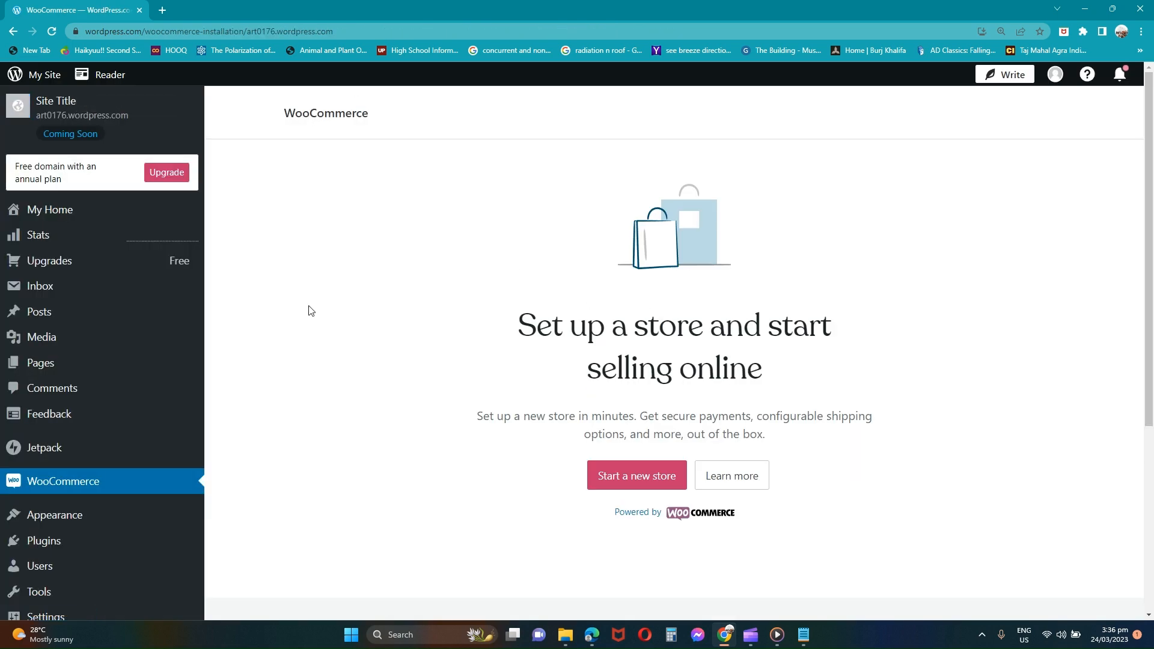
pyautogui.click(162, 10)
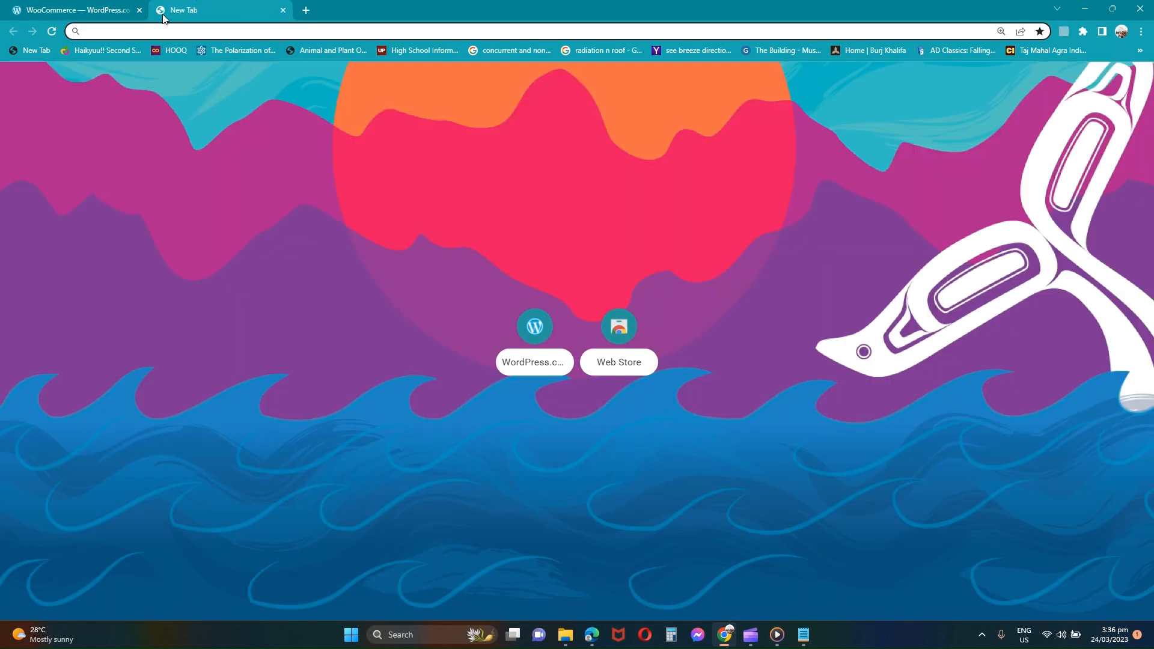
# Step: Search Yahoo for 'woocommerce', open woocommerce.com, and switch back to the WordPress.com tab
pyautogui.write('woocommerce')
pyautogui.press('Return')
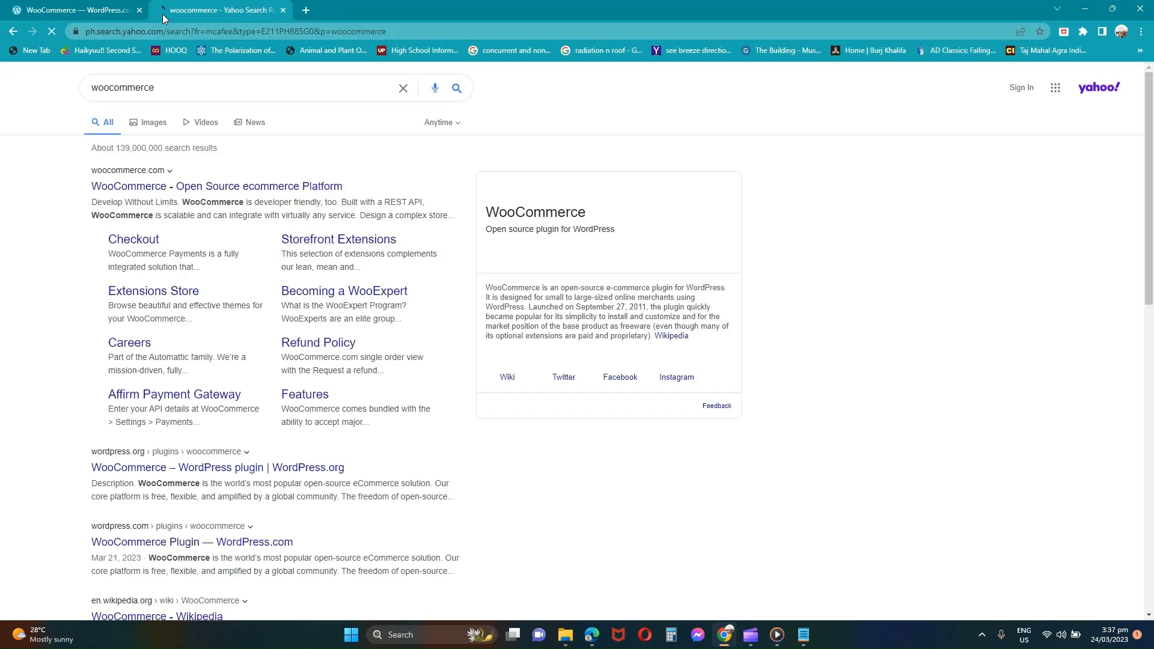
pyautogui.click(145, 191)
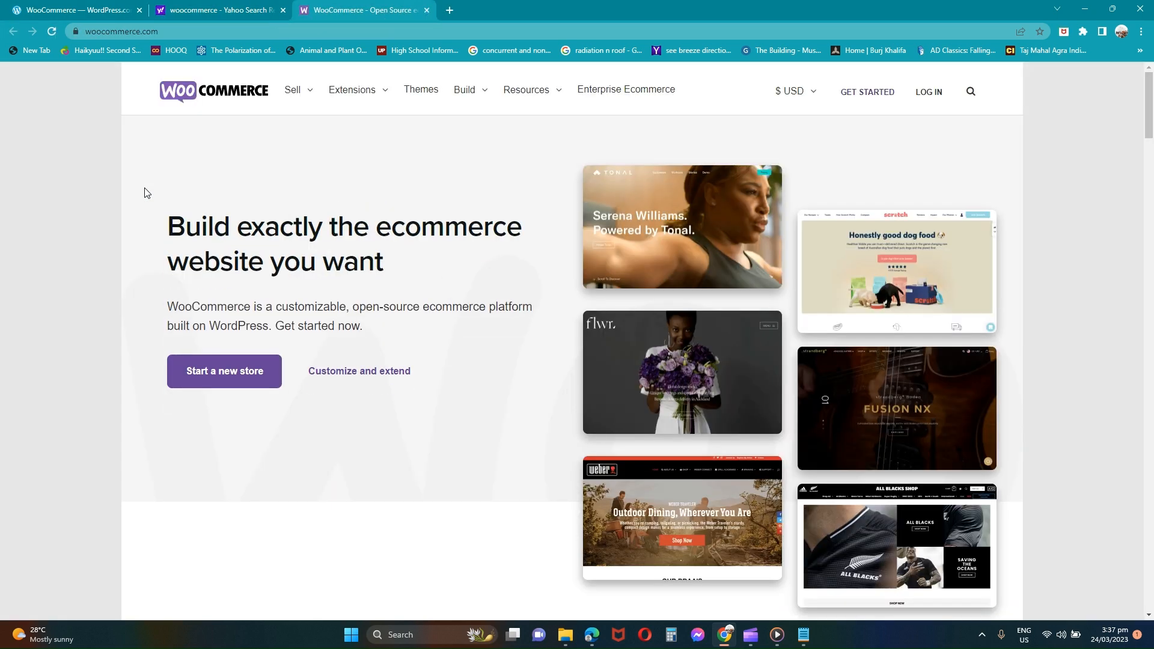
pyautogui.click(107, 13)
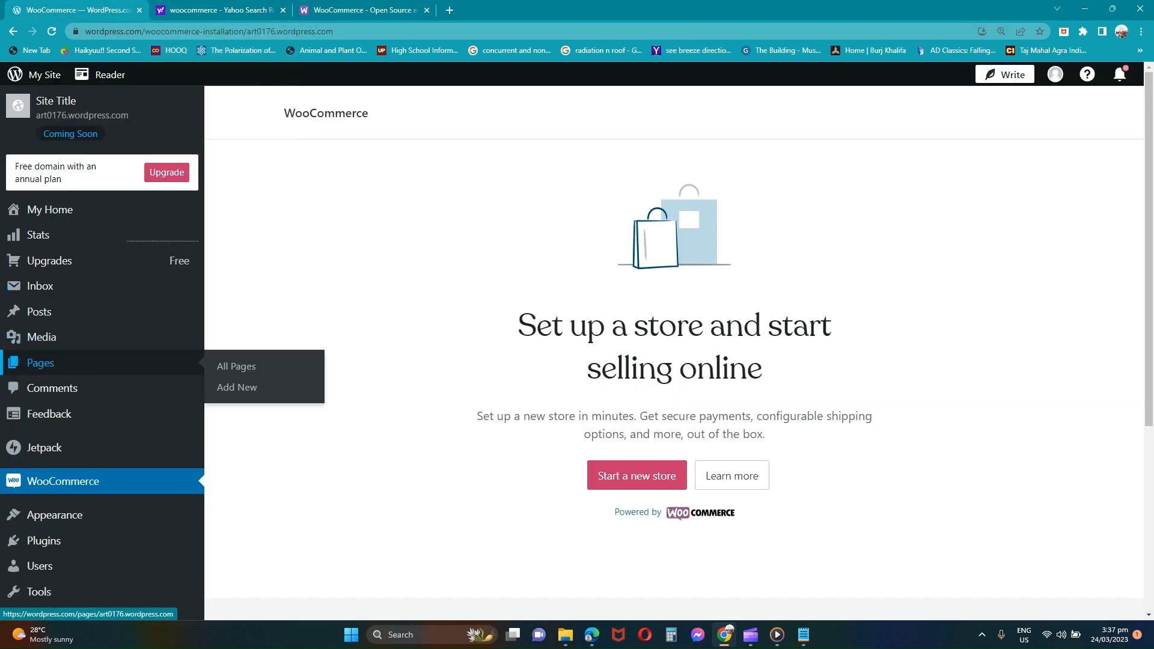
# Step: From Pages, add a new page built on the 'Coming soon' page layout
pyautogui.click(102, 368)
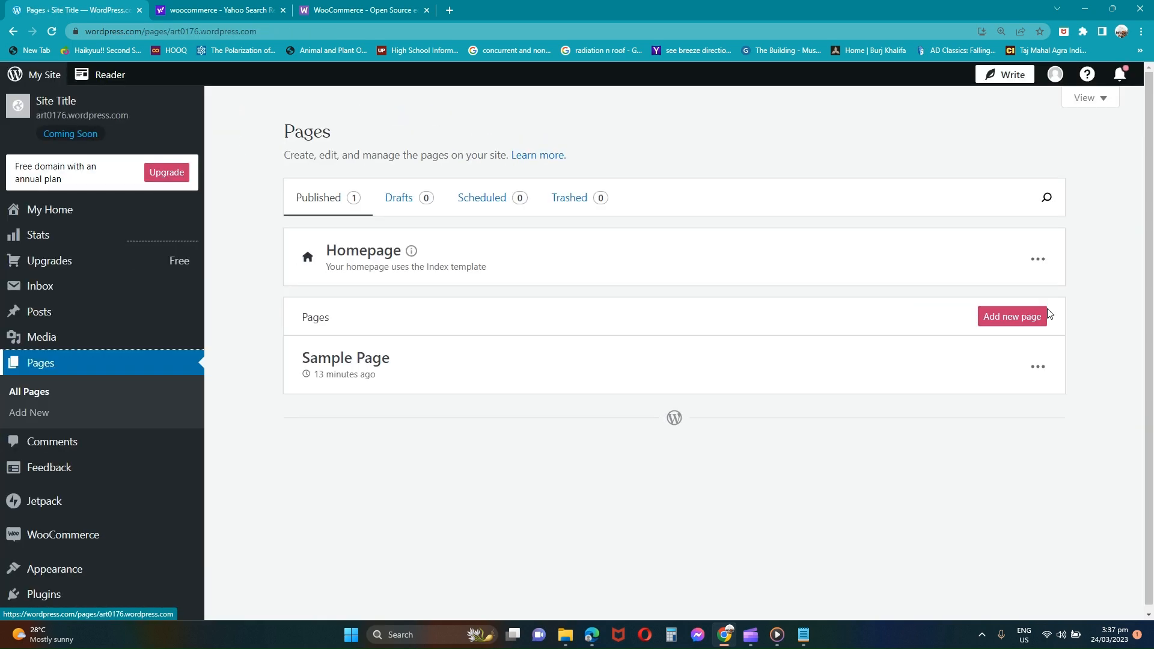
pyautogui.click(1013, 321)
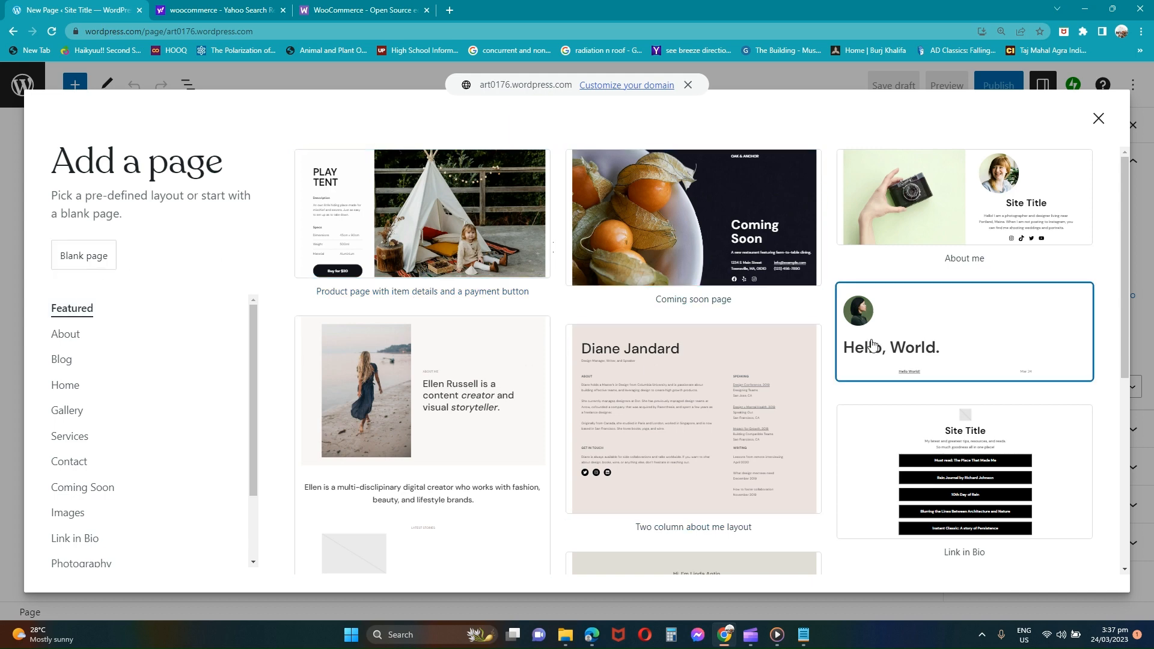
pyautogui.scroll(-2, 873, 344)
pyautogui.scroll(-5, 873, 345)
pyautogui.scroll(6, 873, 345)
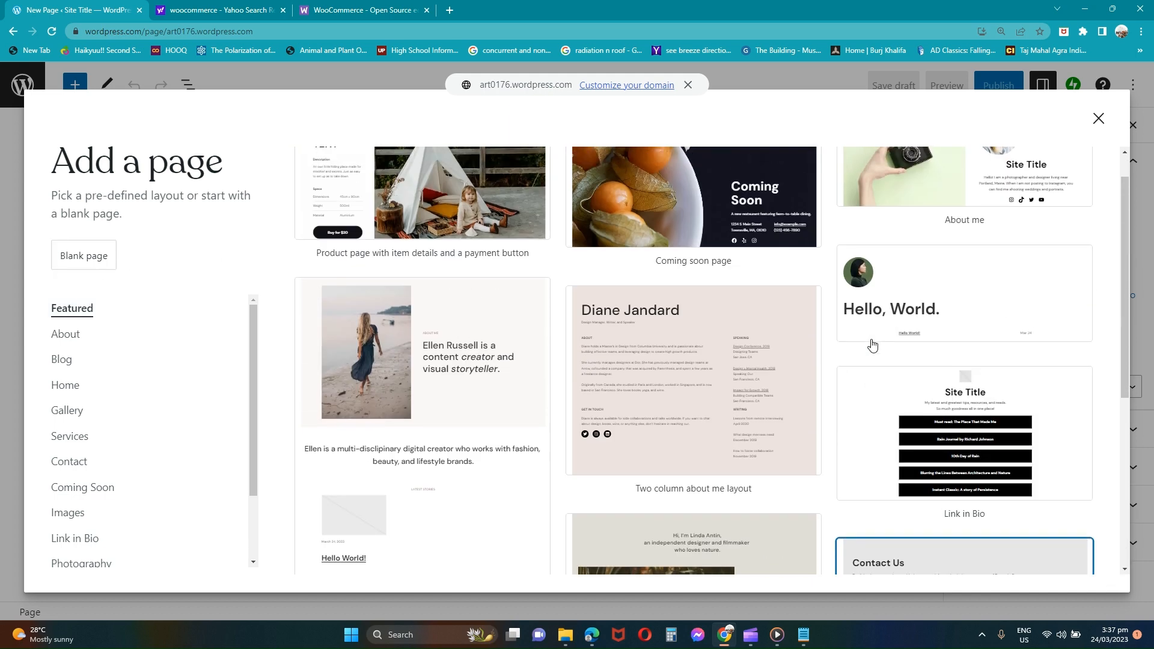
pyautogui.click(632, 212)
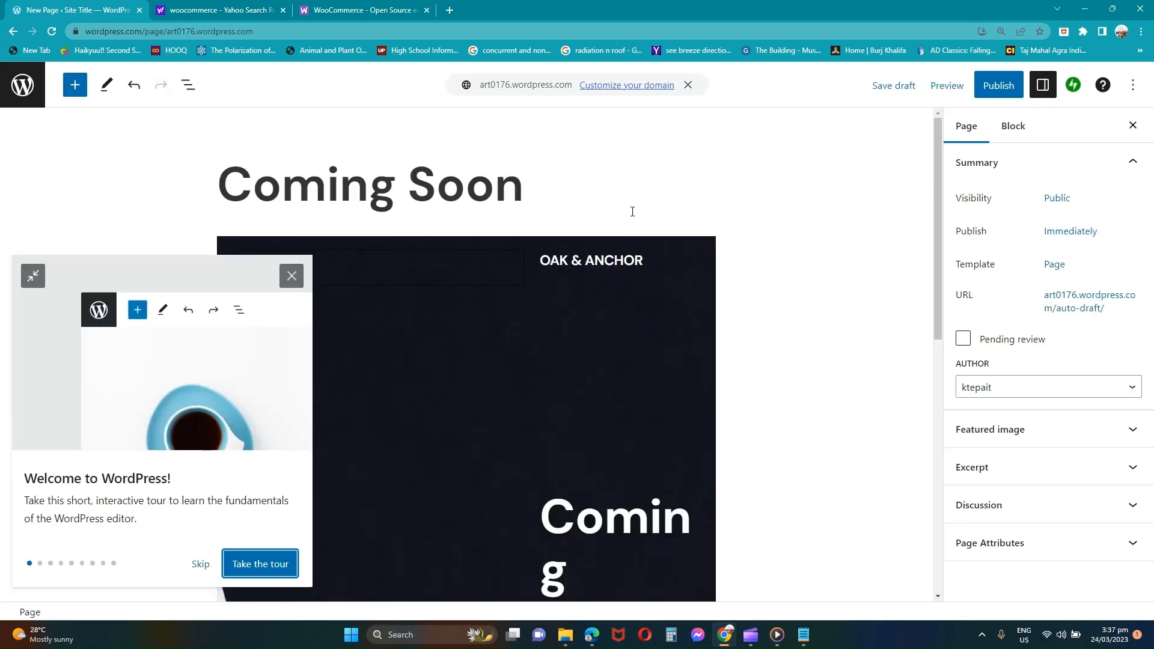
# Step: Dismiss the welcome tour, publish the 'Coming Soon' page, and return to the Pages list
pyautogui.click(291, 278)
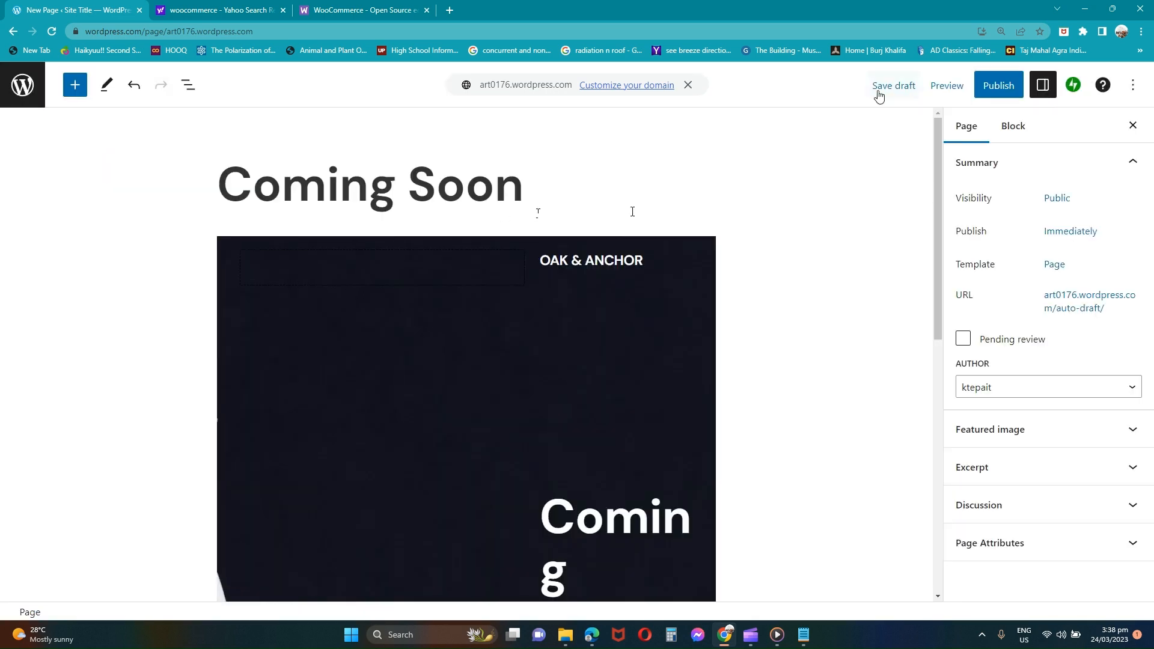
pyautogui.click(1013, 87)
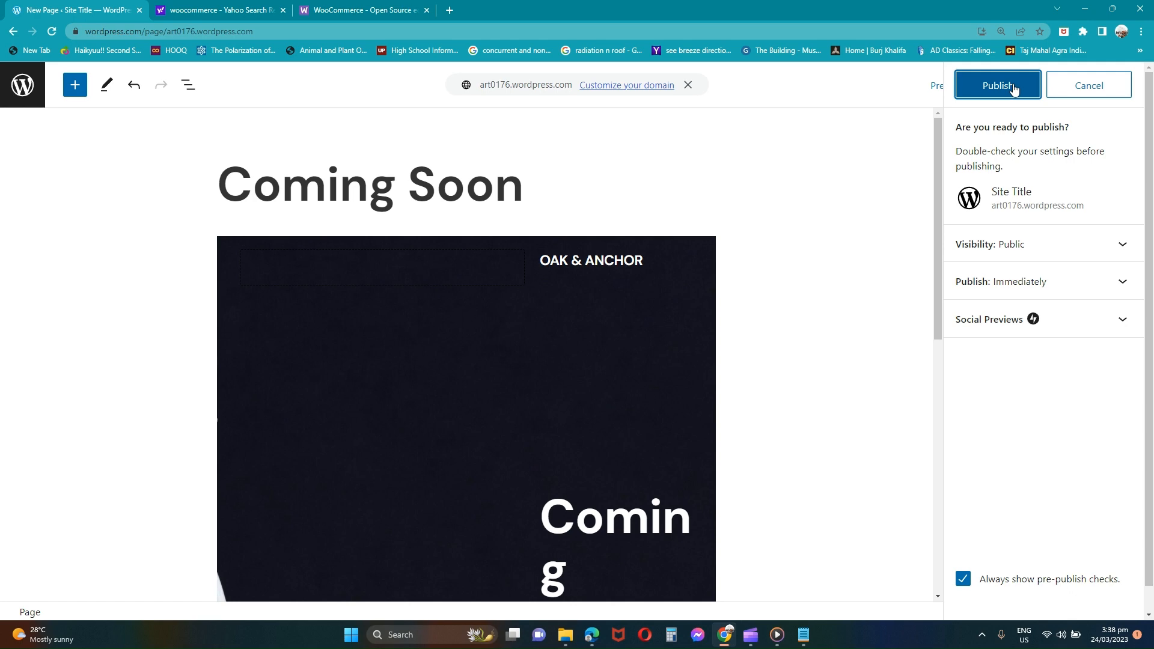
pyautogui.scroll(-5, 566, 366)
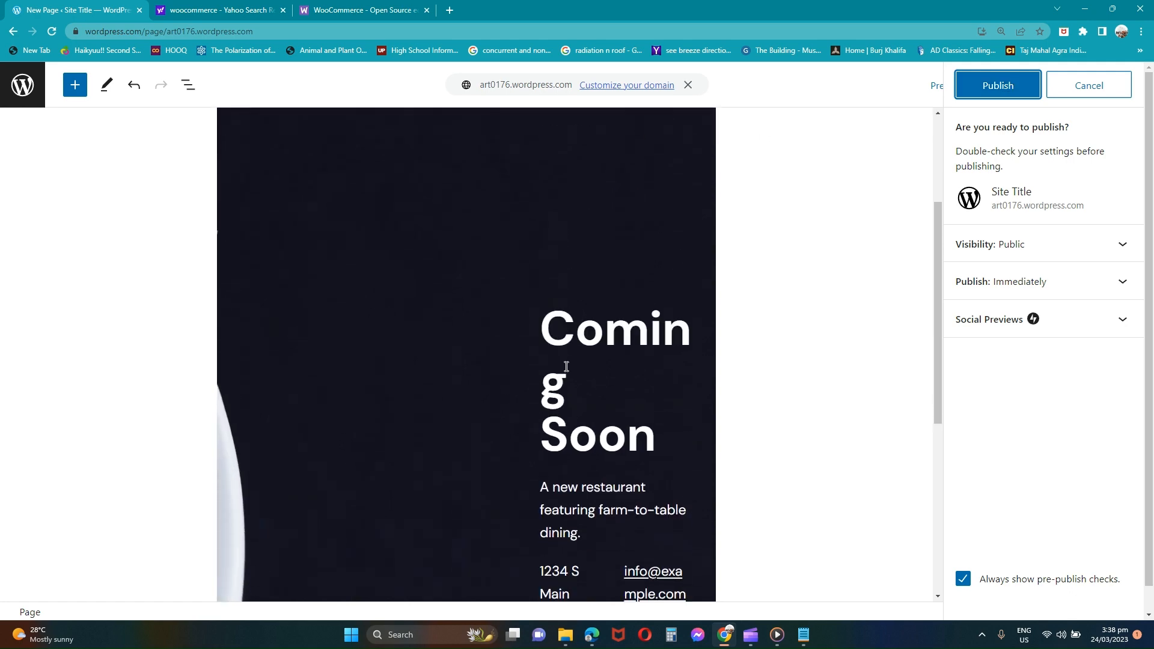
pyautogui.scroll(5, 566, 366)
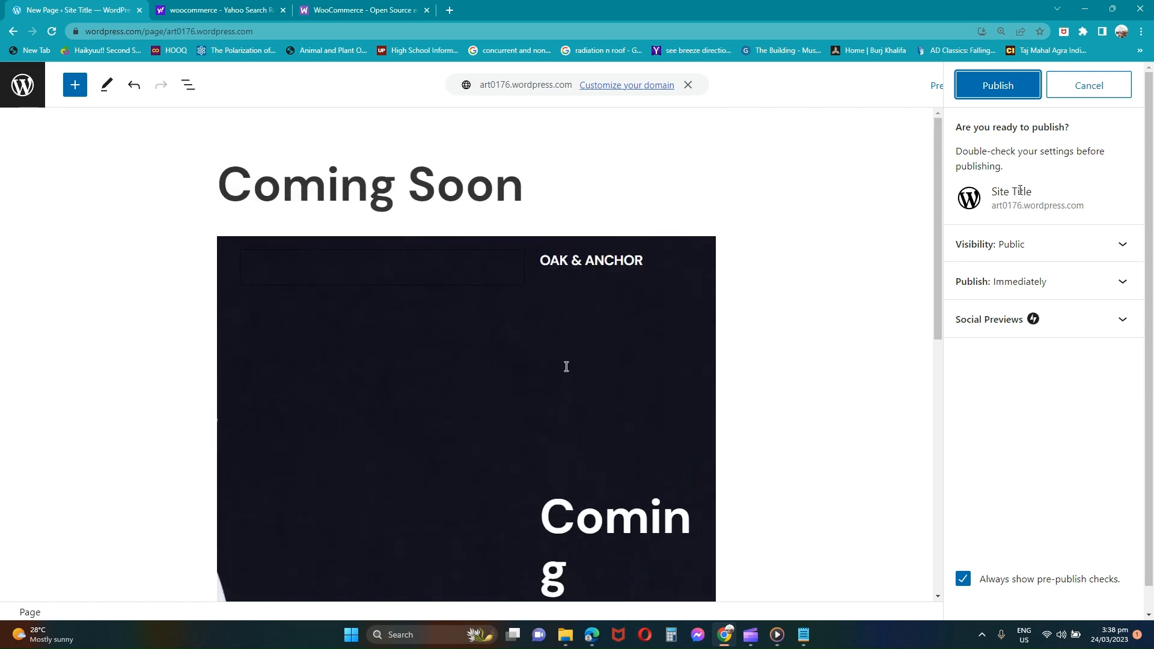
pyautogui.click(1085, 95)
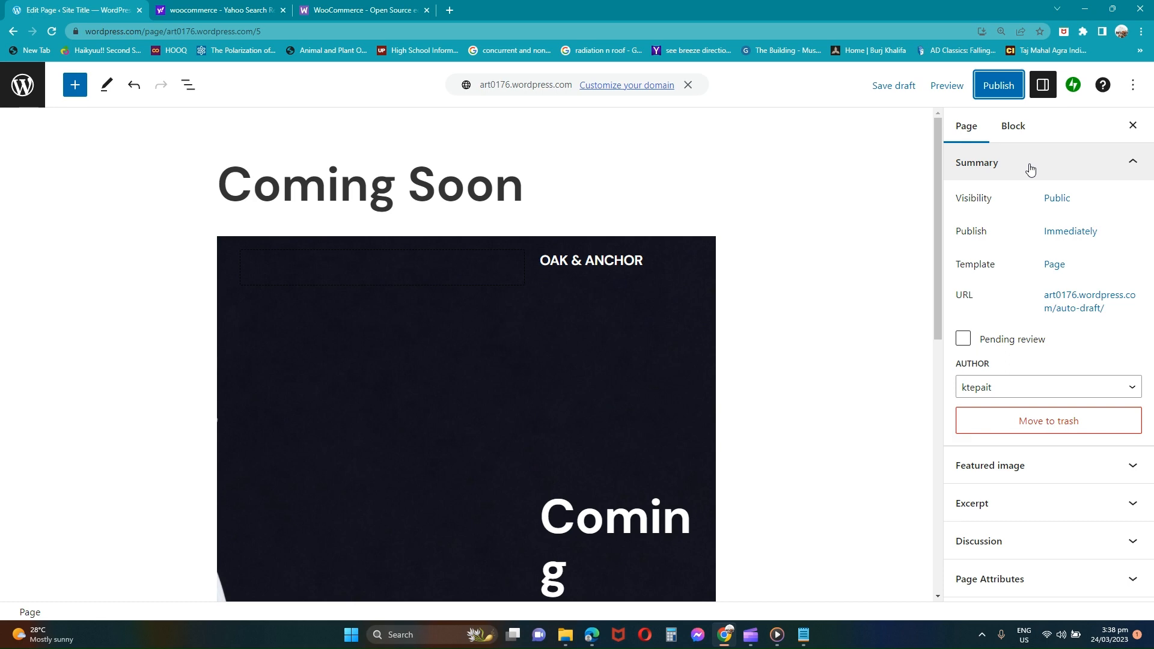
pyautogui.click(1010, 95)
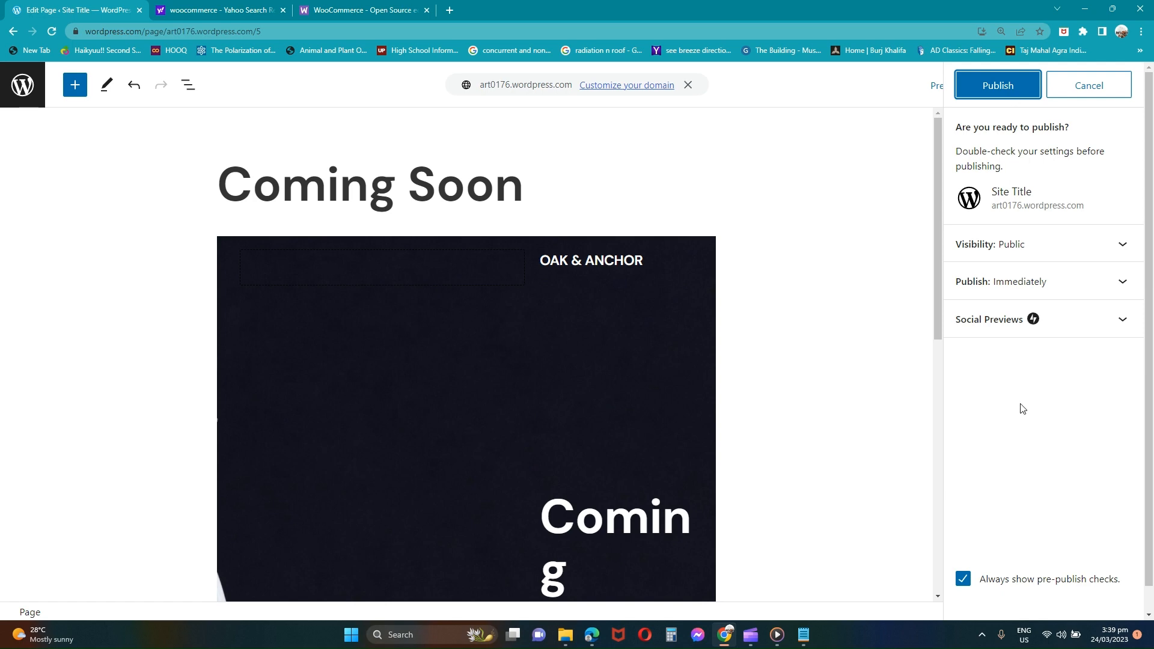
pyautogui.click(1016, 86)
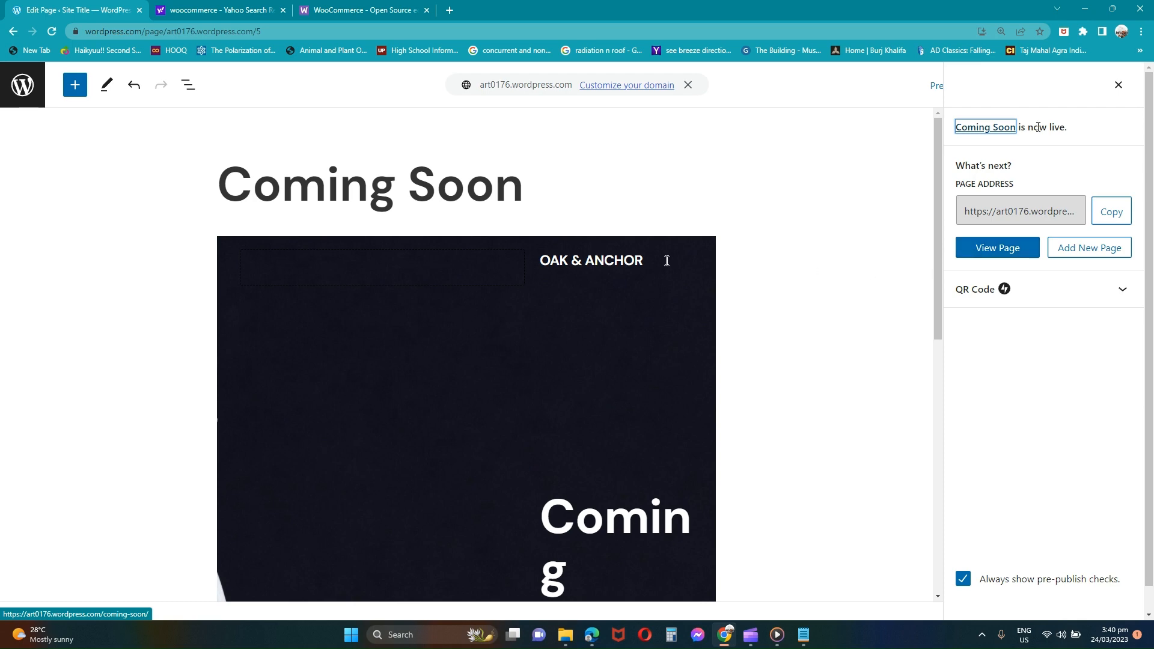
pyautogui.click(1113, 86)
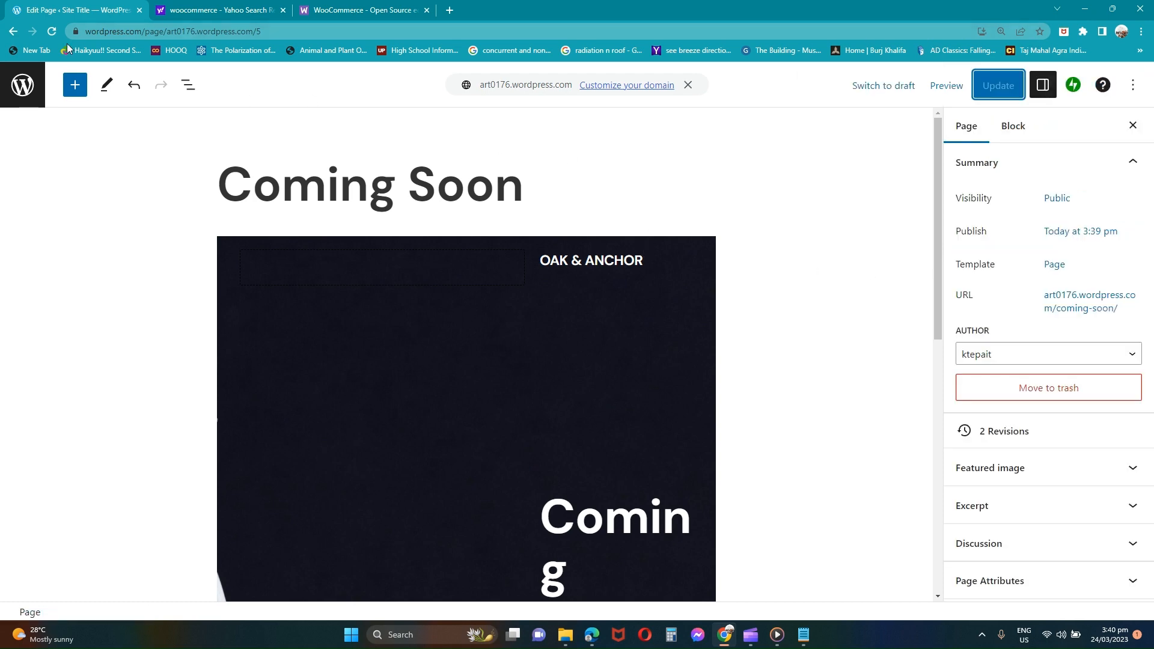
pyautogui.click(12, 36)
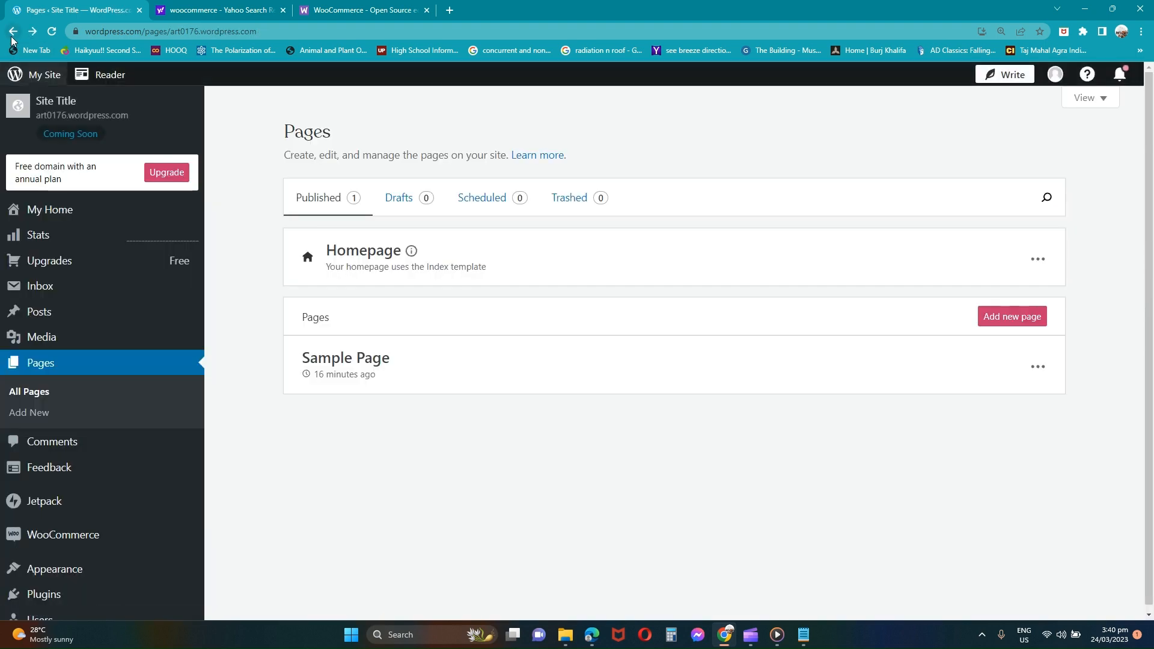
# Step: Preview the Coming Soon site, then start a blank new post from the Posts list
pyautogui.click(92, 147)
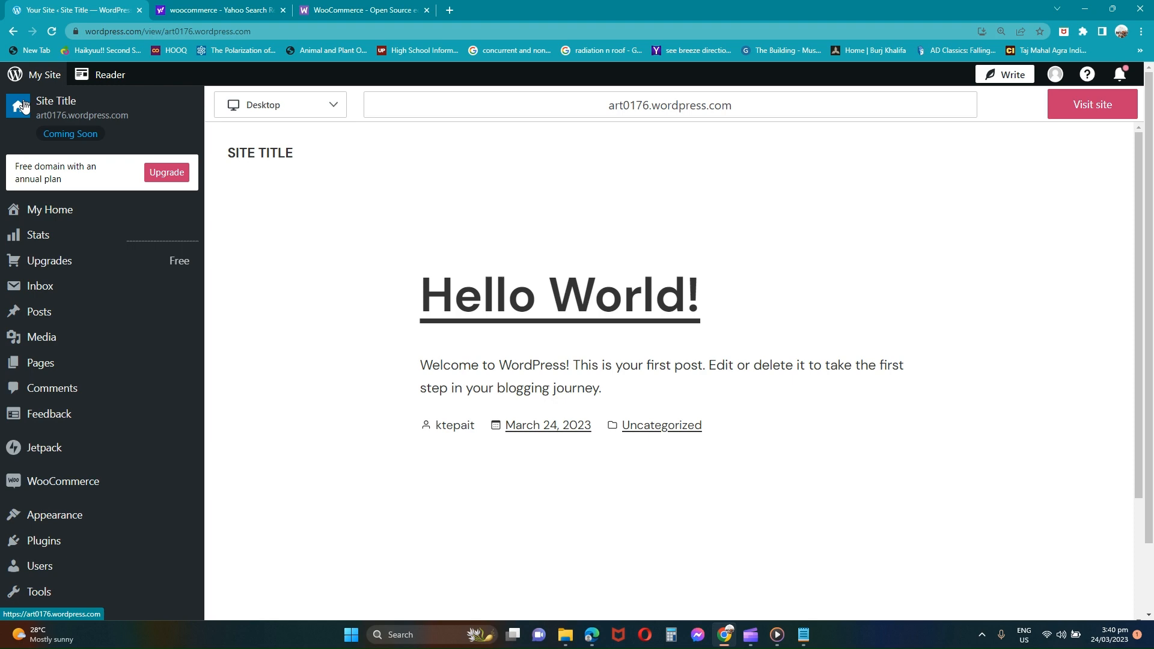
pyautogui.click(64, 316)
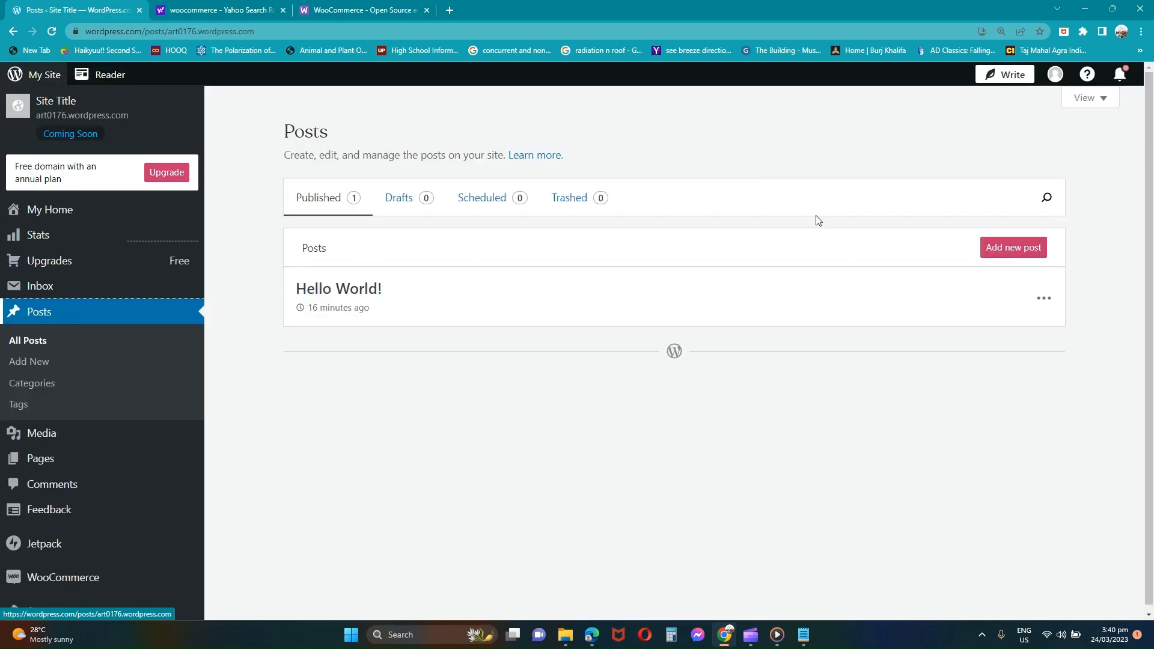
pyautogui.click(1024, 249)
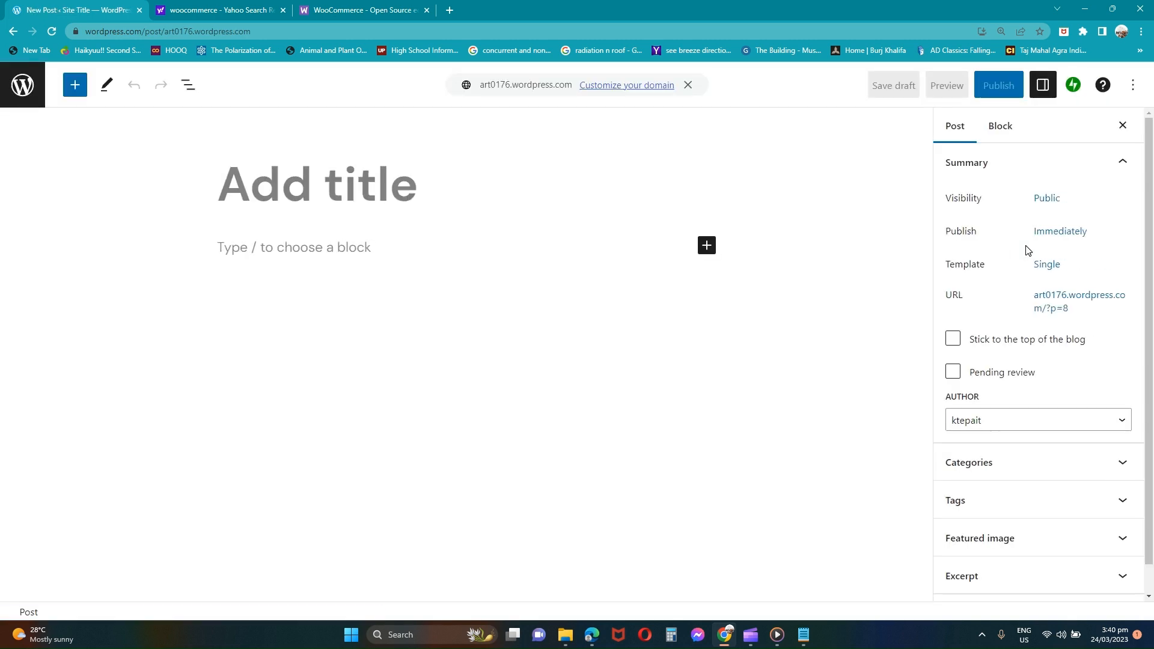
# Step: Title the post 'payment method', publish it, and return to All Posts
pyautogui.write('pa')
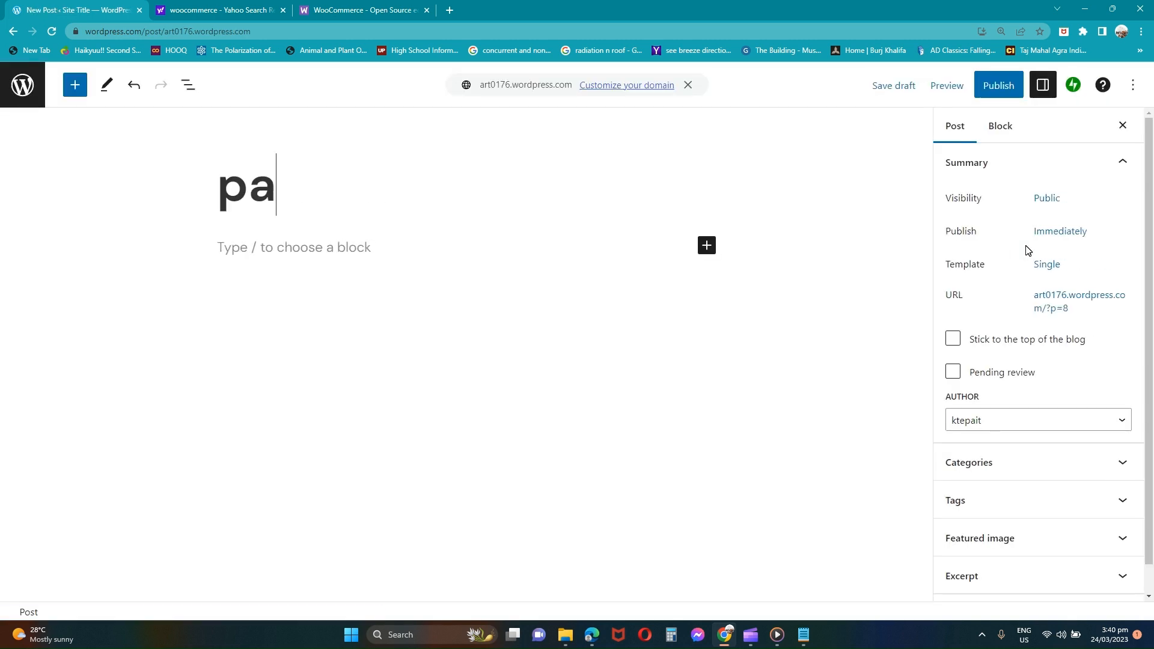
pyautogui.write('yment metho')
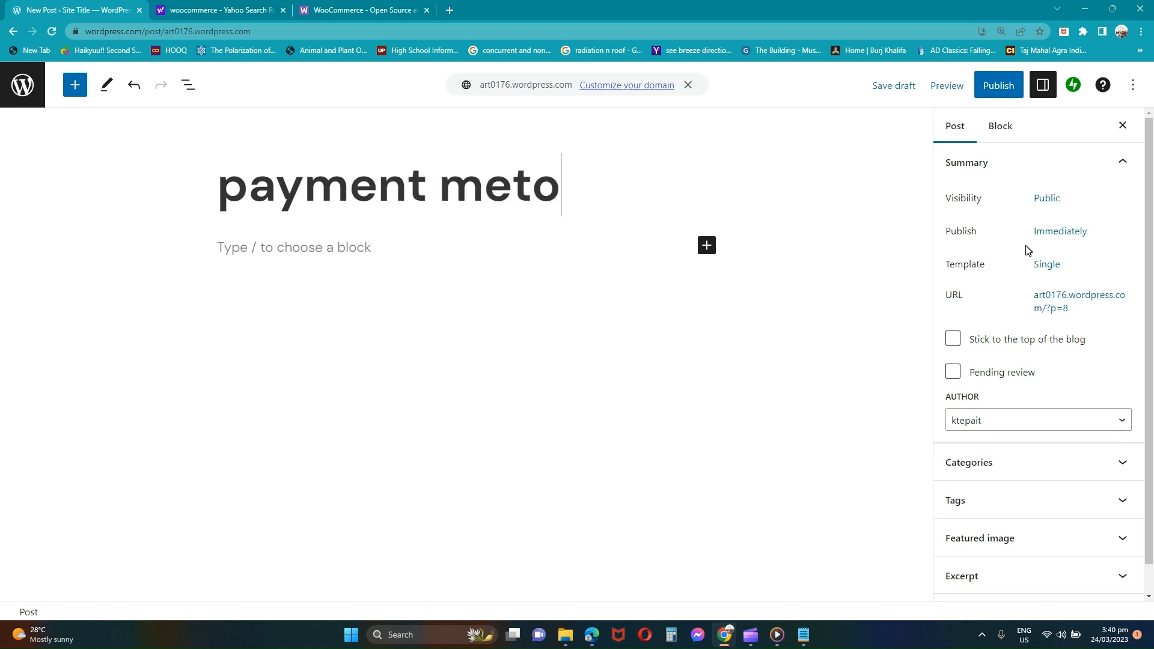
pyautogui.press('BackSpace')
pyautogui.write('hod')
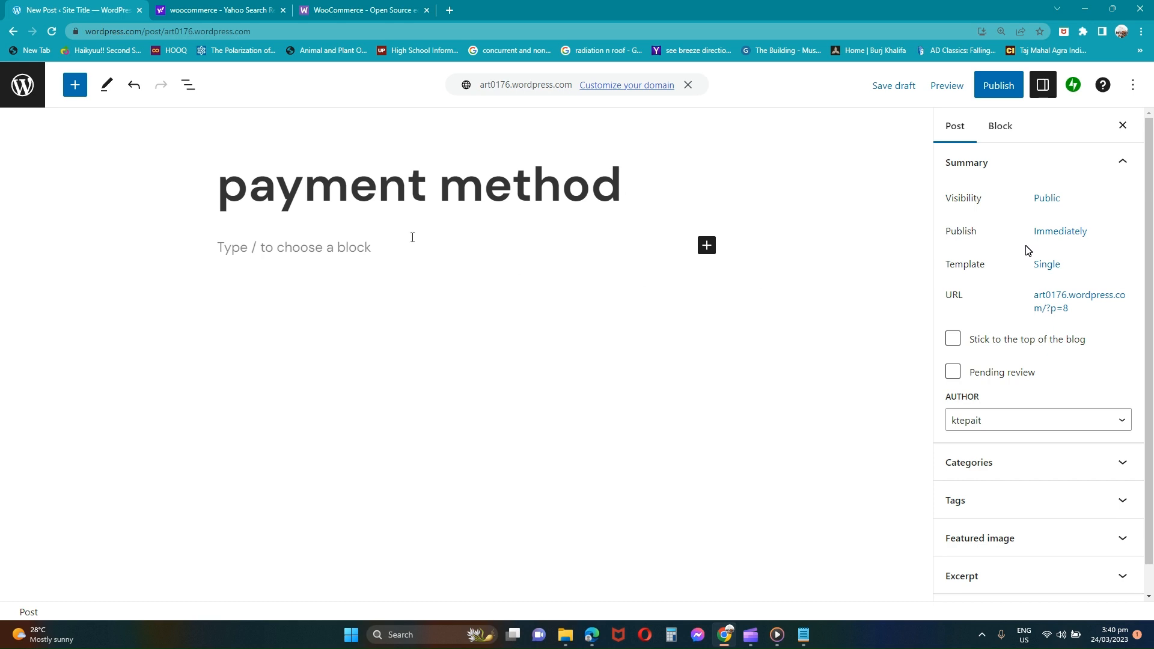
pyautogui.press('Return')
pyautogui.click(996, 90)
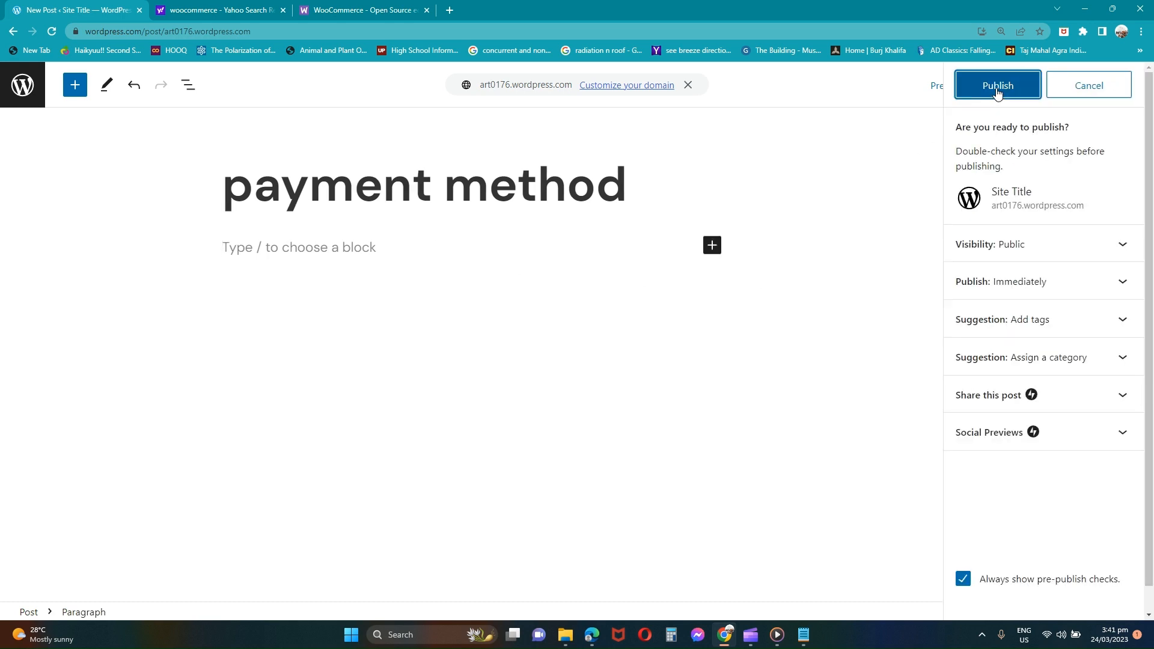
pyautogui.click(997, 89)
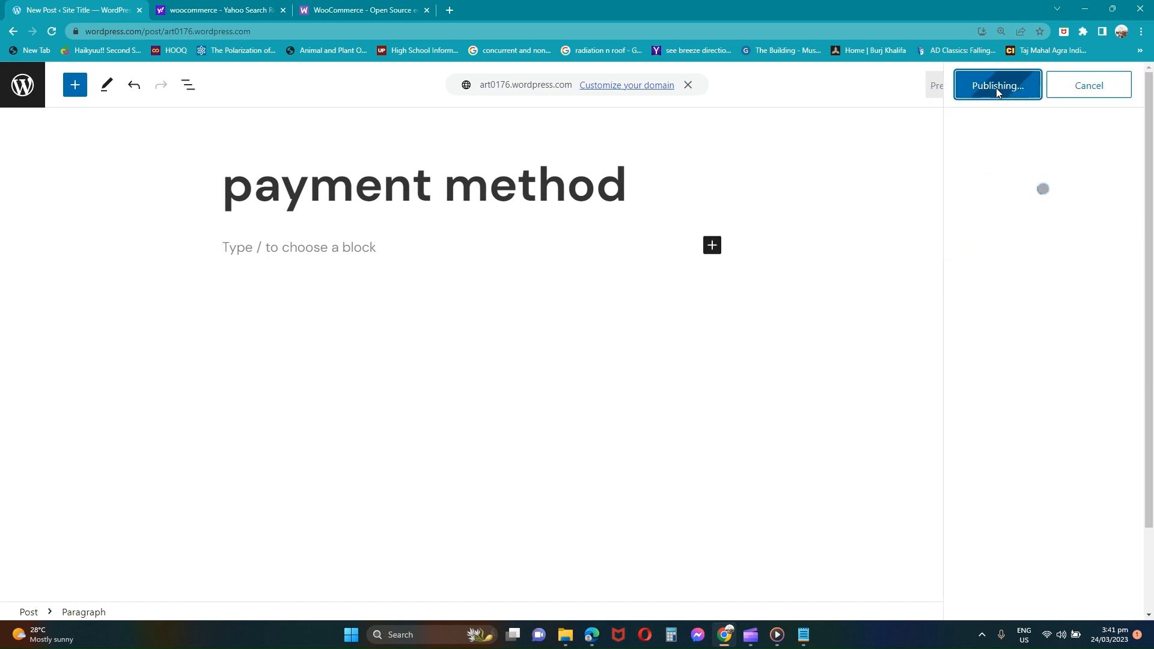
pyautogui.click(13, 32)
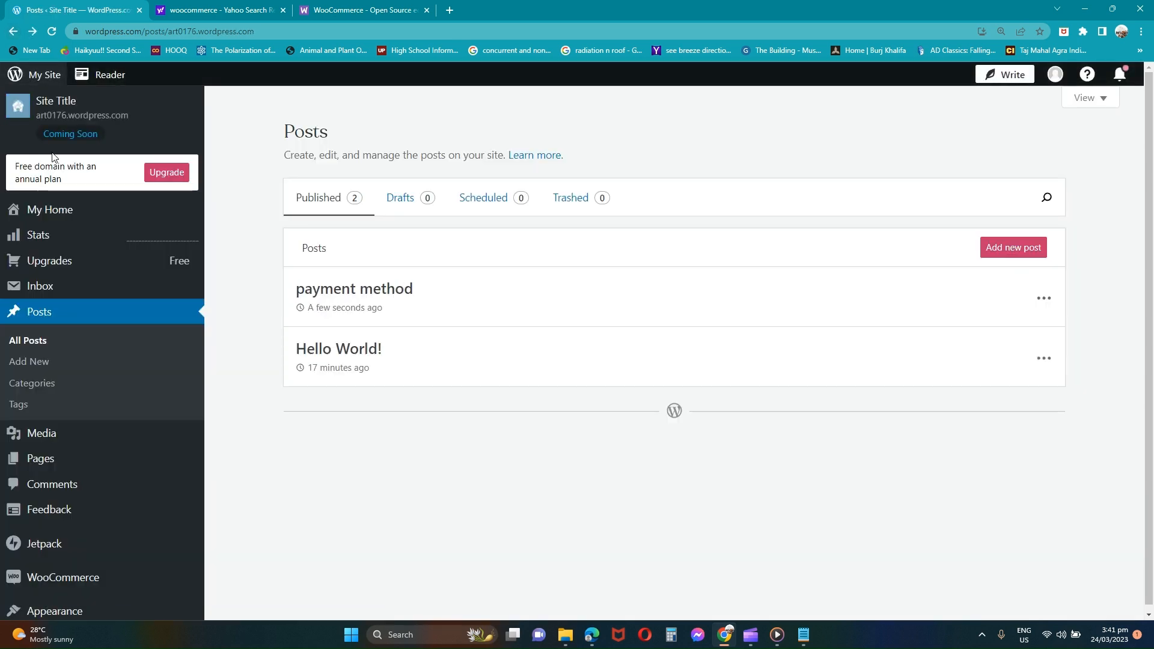
# Step: Open the WooCommerce page showing the 'Set up a store and start selling online' options
pyautogui.scroll(-3, 48, 433)
pyautogui.moveTo(50, 438)
pyautogui.click(63, 402)
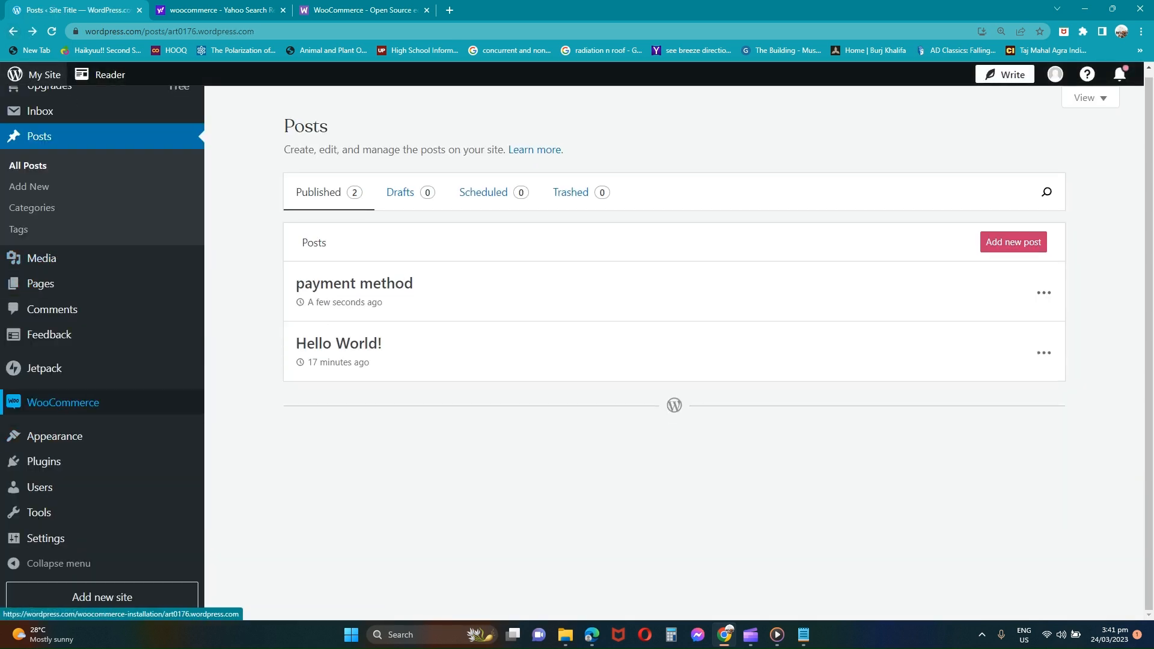
pyautogui.scroll(-5, 418, 390)
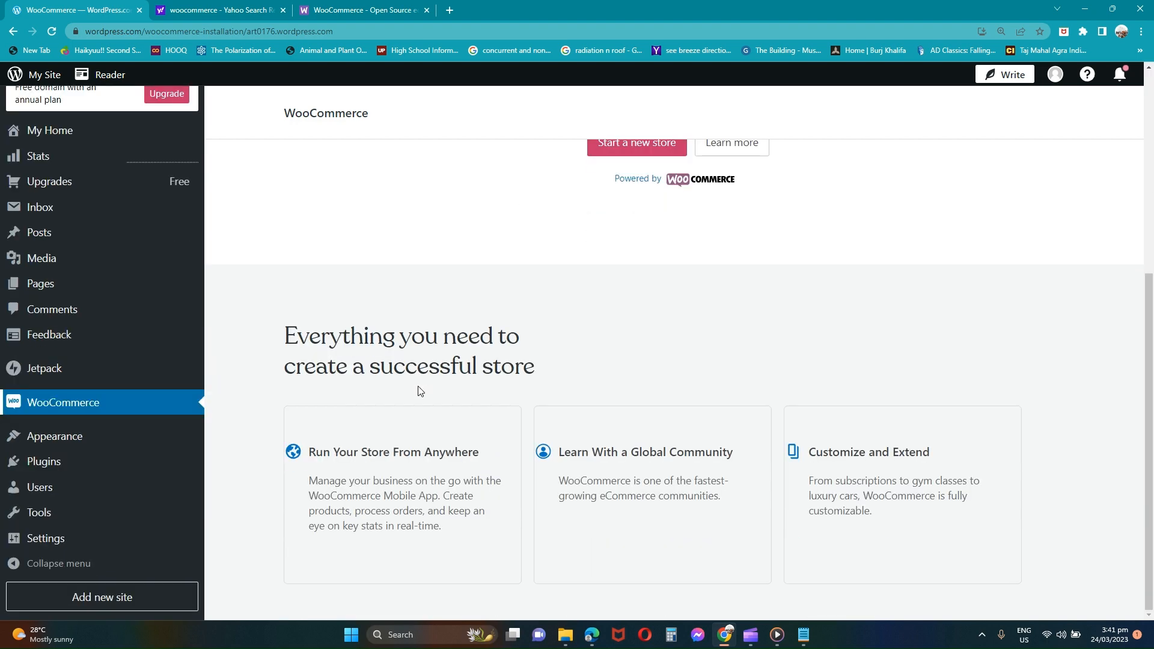
pyautogui.scroll(5, 693, 301)
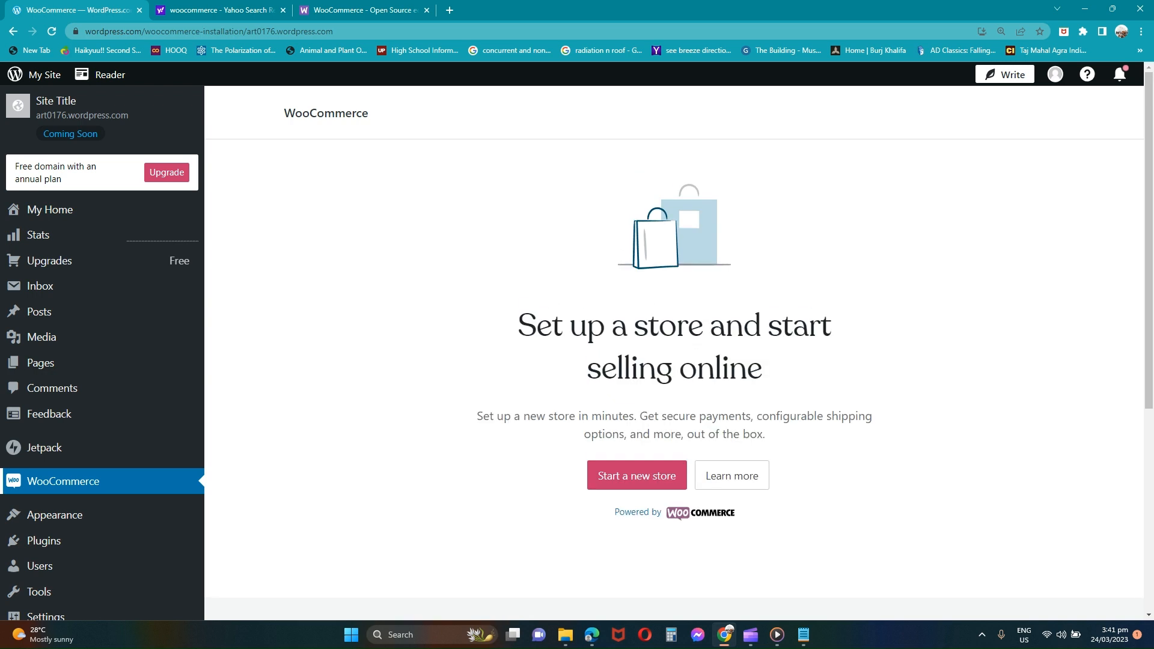